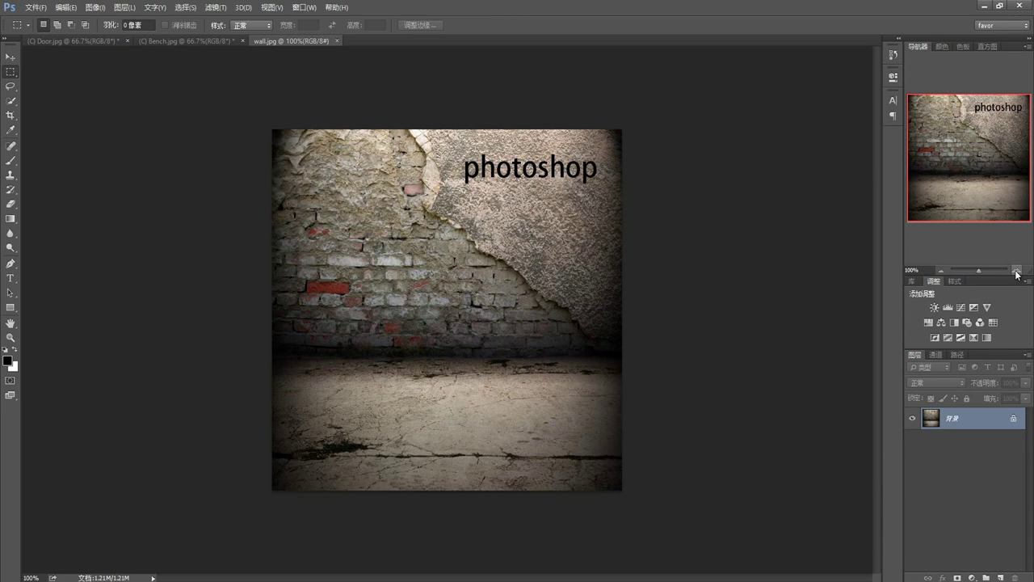
# Step: Unlock the background of wall.jpg into a regular layer and toggle its visibility off and back on
pyautogui.click(1016, 272)
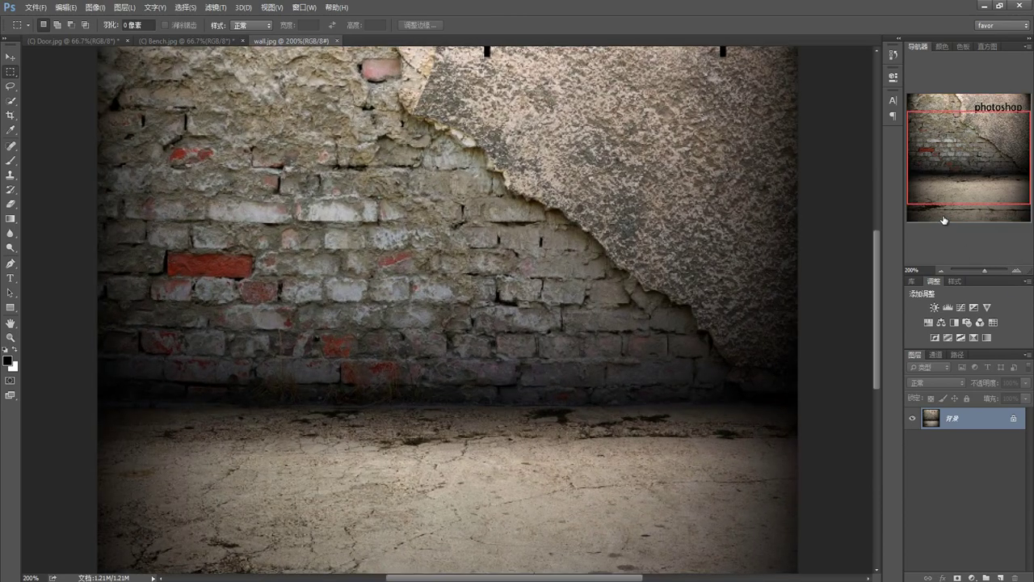
pyautogui.click(941, 271)
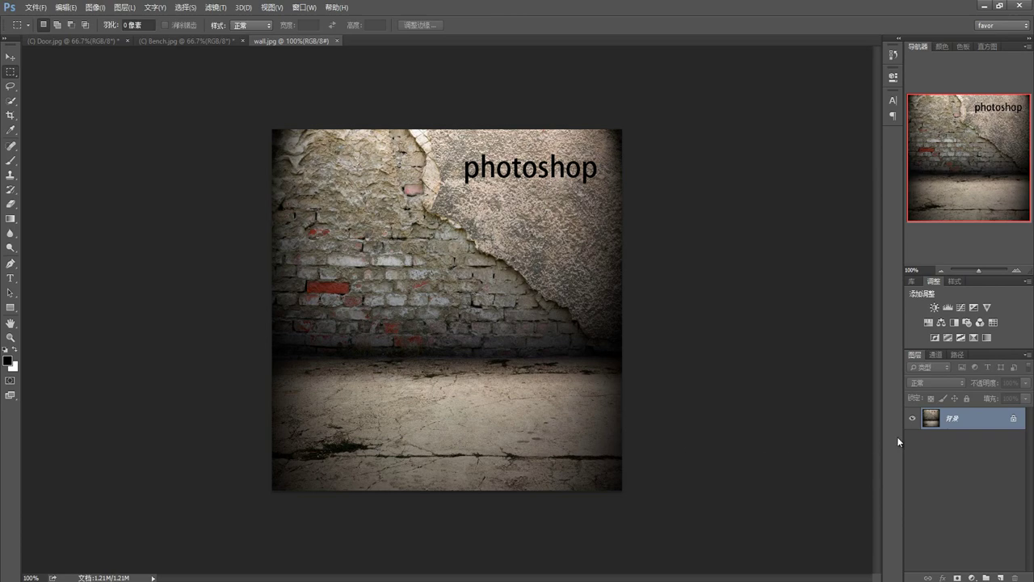
pyautogui.click(1015, 420)
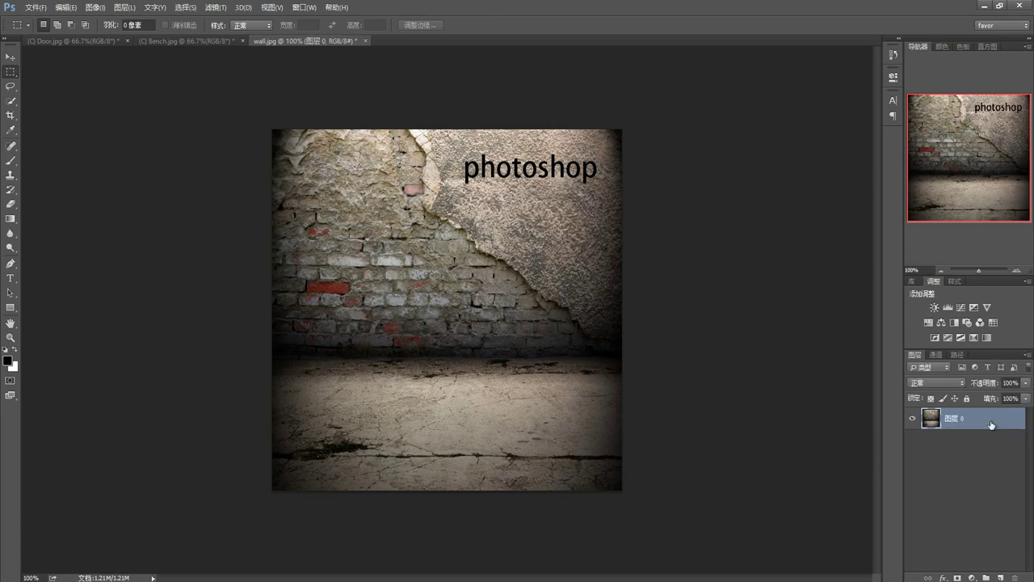
pyautogui.click(913, 419)
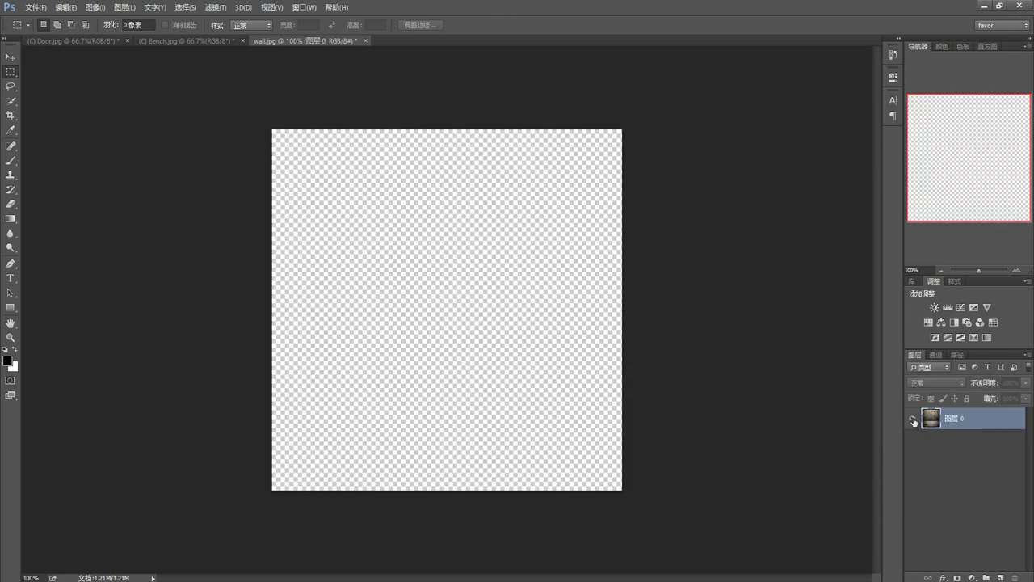
pyautogui.click(913, 419)
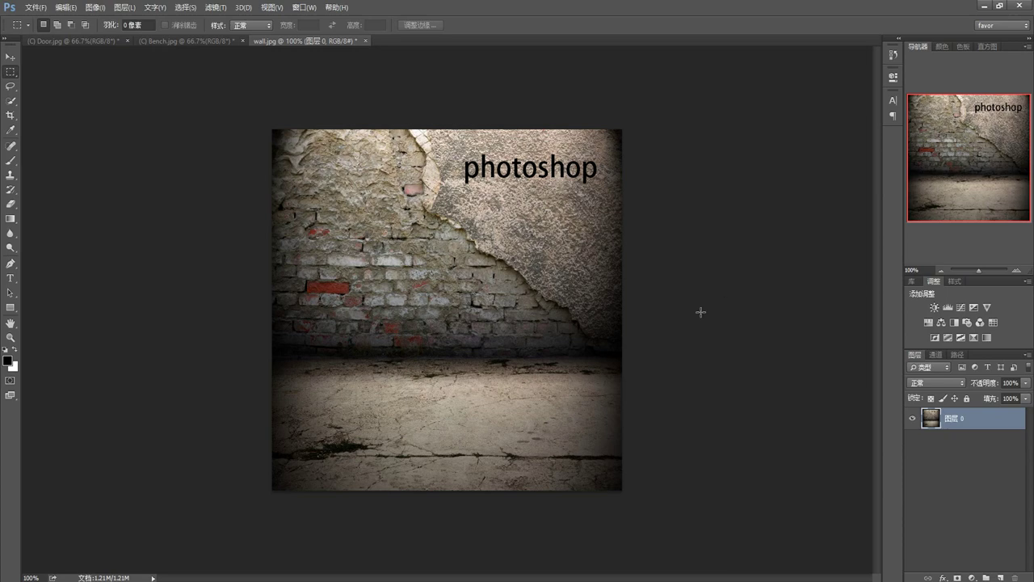
# Step: Paint out the black "photoshop" text with the content-aware Spot Healing Brush, and revert wall.jpg to its saved version
pyautogui.hotkey('ctrl', '+')
pyautogui.scroll(4, 871, 261)
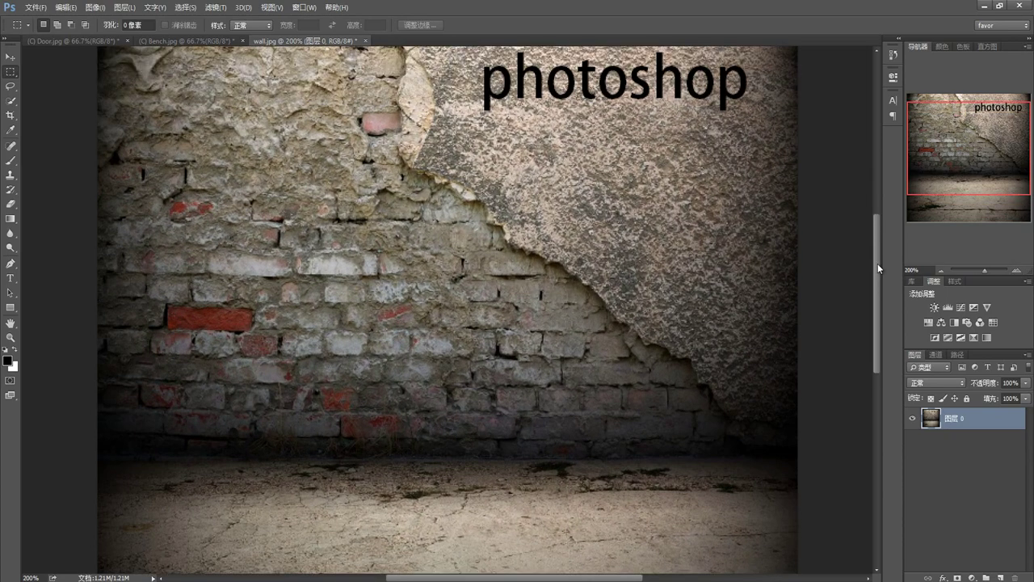
pyautogui.click(13, 147)
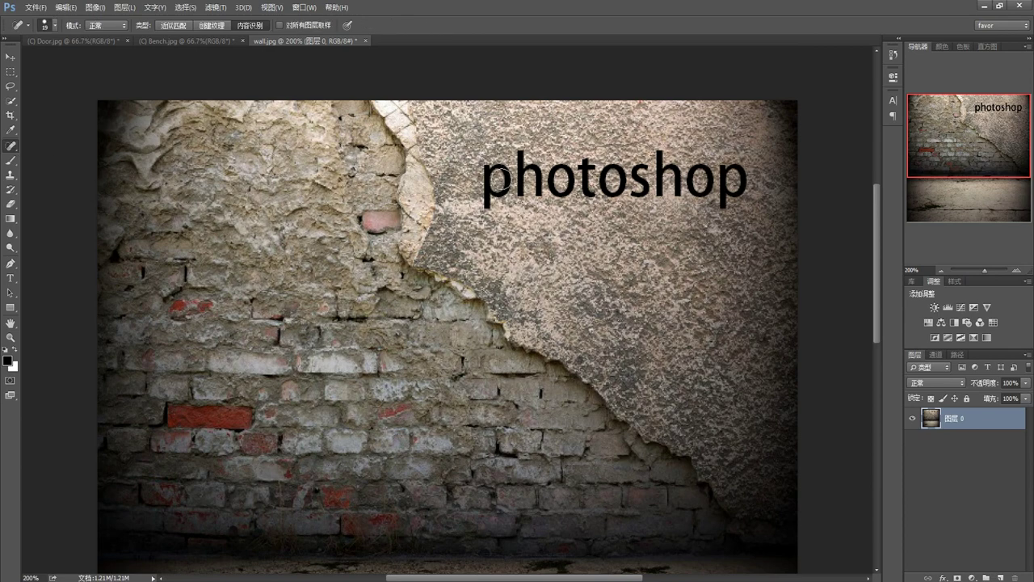
pyautogui.moveTo(505, 177)
pyautogui.mouseDown()
pyautogui.moveTo(495, 173)
pyautogui.moveTo(490, 186)
pyautogui.moveTo(731, 193)
pyautogui.moveTo(728, 174)
pyautogui.moveTo(513, 177)
pyautogui.moveTo(516, 161)
pyautogui.moveTo(707, 168)
pyautogui.moveTo(651, 158)
pyautogui.moveTo(501, 162)
pyautogui.moveTo(486, 206)
pyautogui.mouseUp()
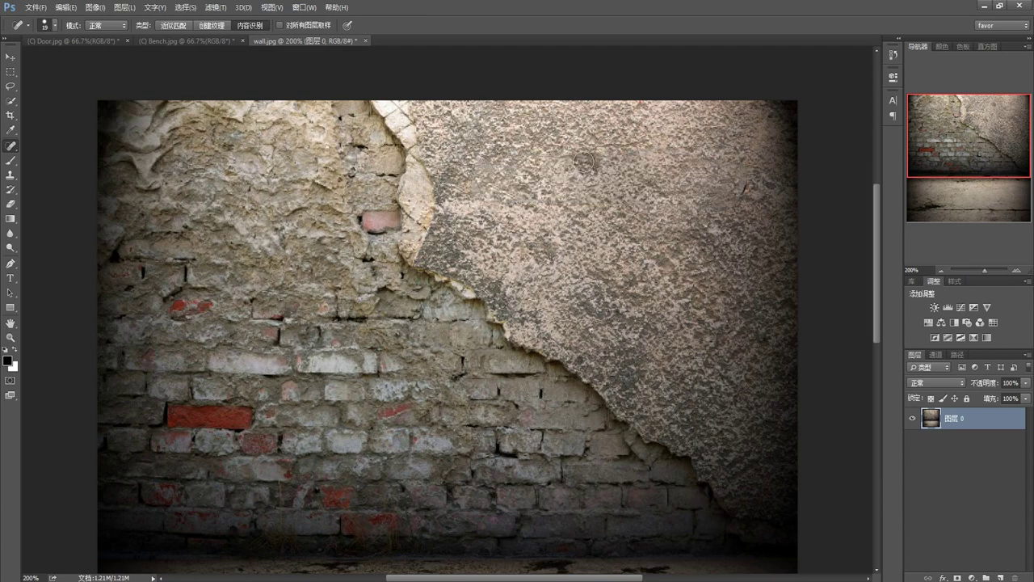
pyautogui.moveTo(583, 163); pyautogui.dragTo(587, 181)
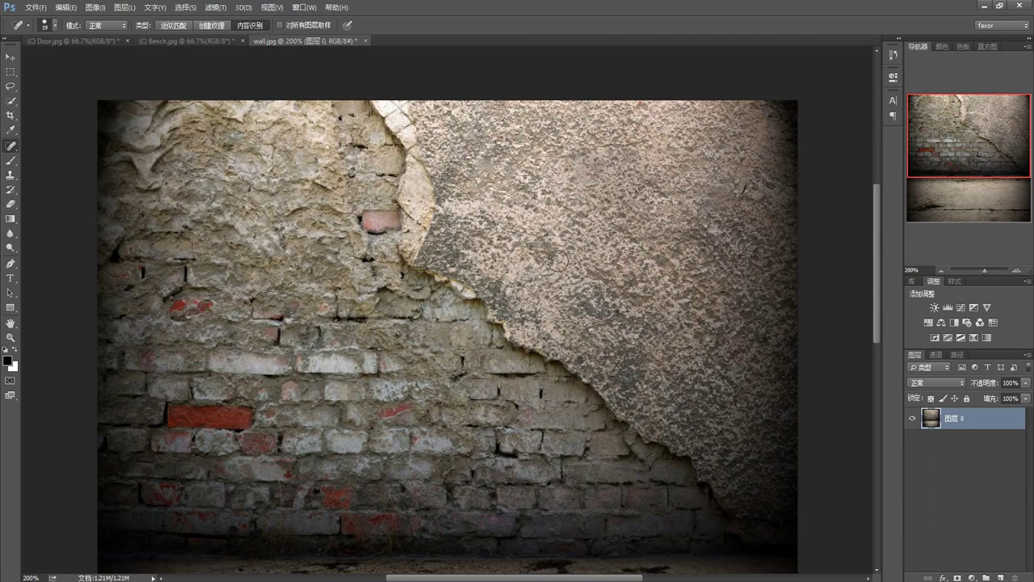
pyautogui.click(940, 270)
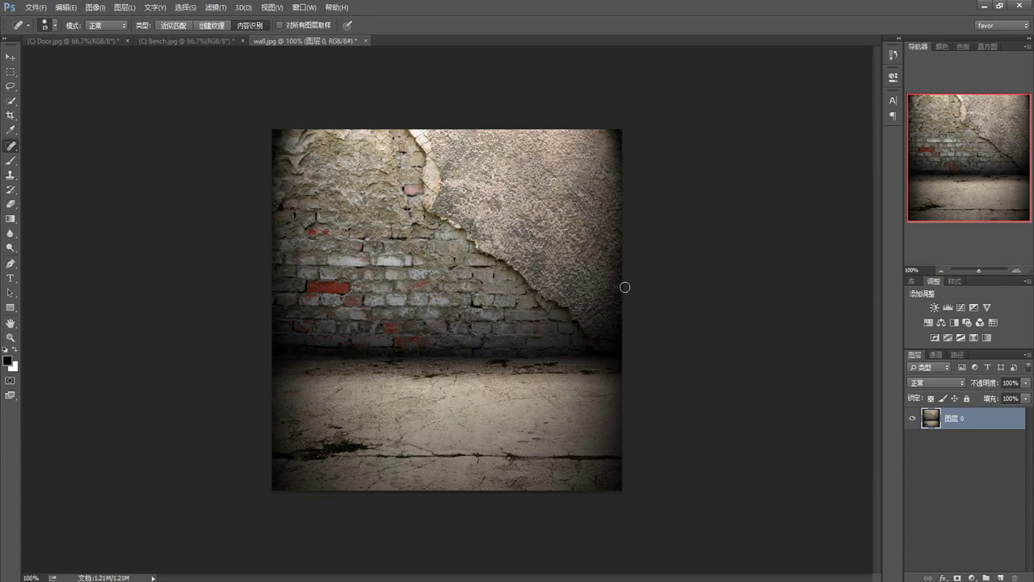
pyautogui.press('F12')
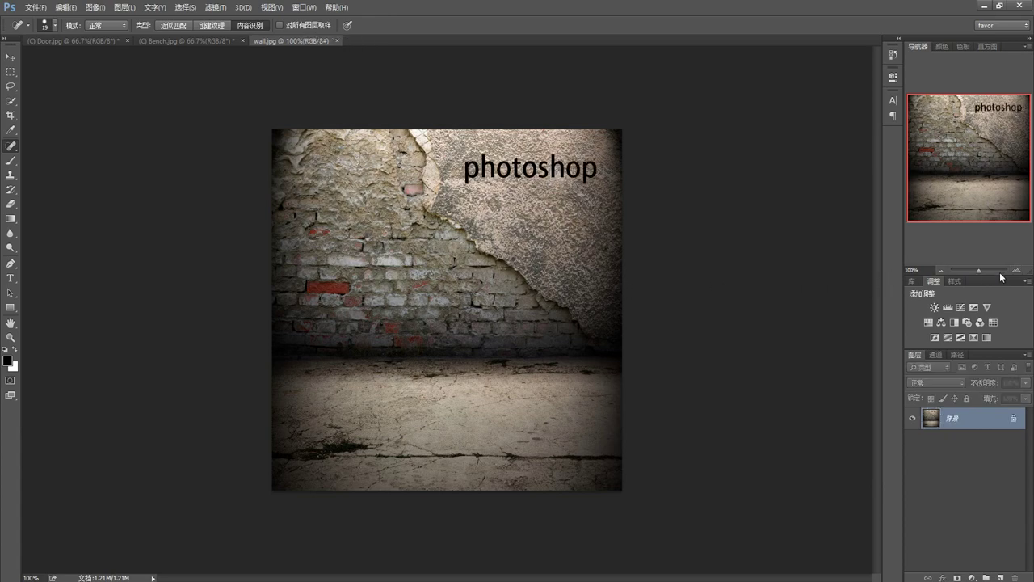
# Step: Select the black "photoshop" text with a rectangular marquee, fill it with Content-Aware (内容识别) in Normal mode at 100% opacity, and deselect
pyautogui.click(1016, 270)
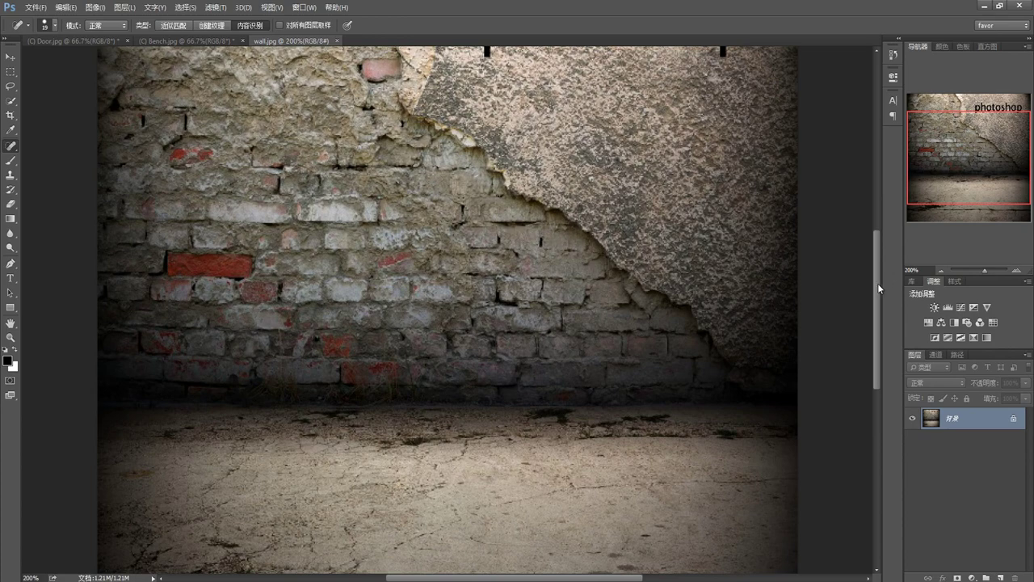
pyautogui.moveTo(878, 283); pyautogui.dragTo(872, 226)
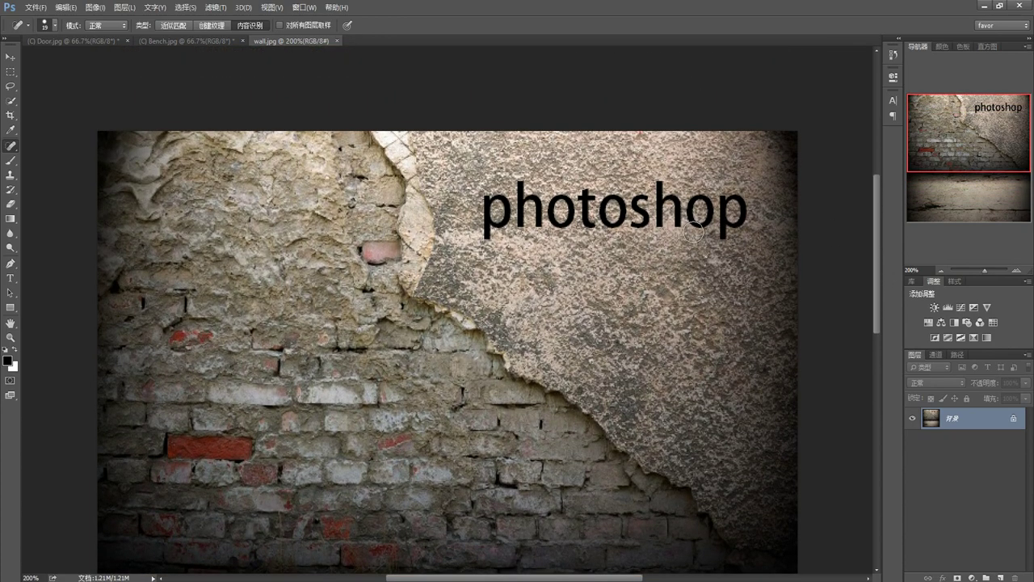
pyautogui.click(10, 72)
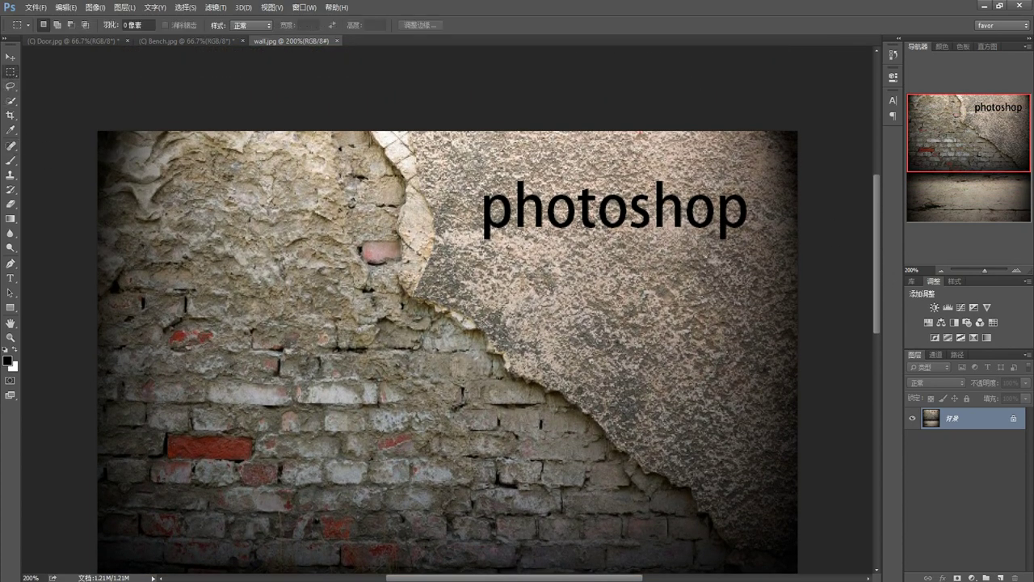
pyautogui.moveTo(484, 182); pyautogui.dragTo(750, 247)
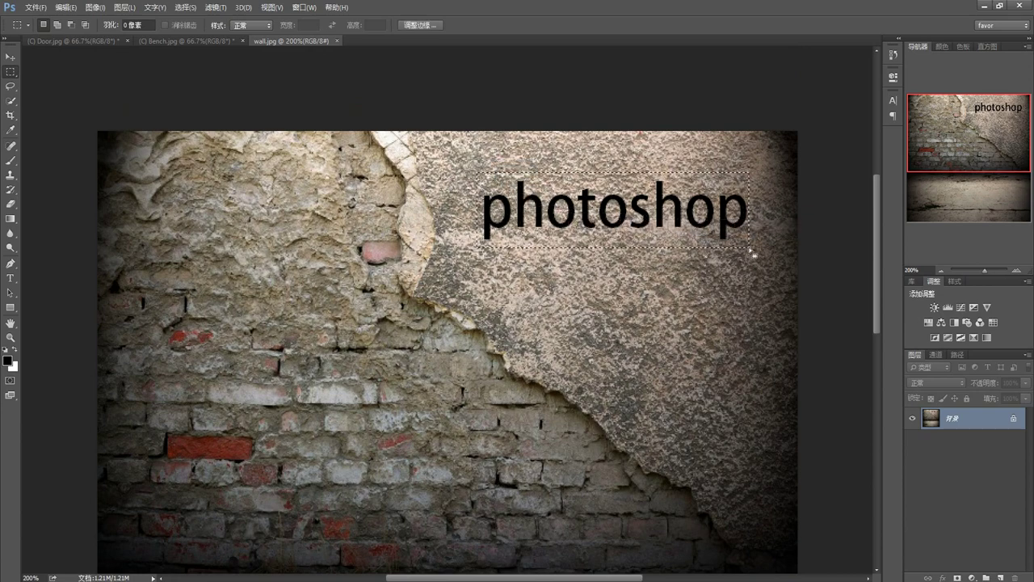
pyautogui.rightClick(626, 224)
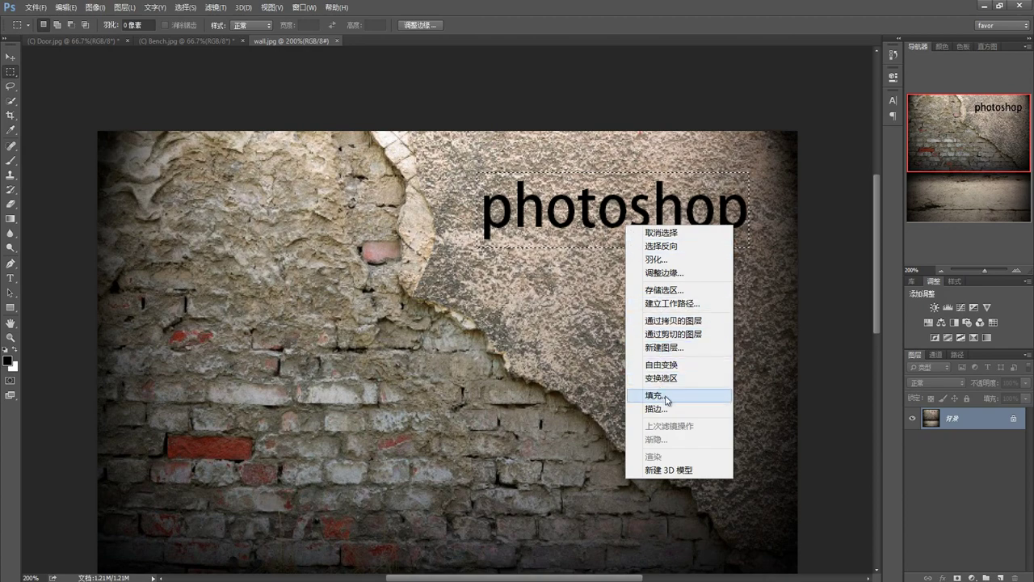
pyautogui.click(69, 10)
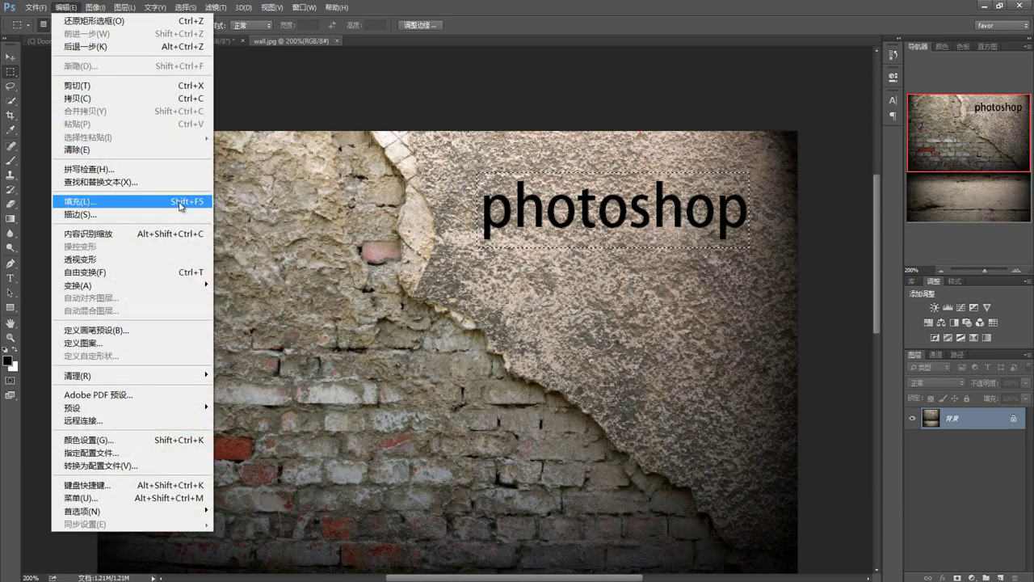
pyautogui.rightClick(569, 215)
pyautogui.rightClick(571, 215)
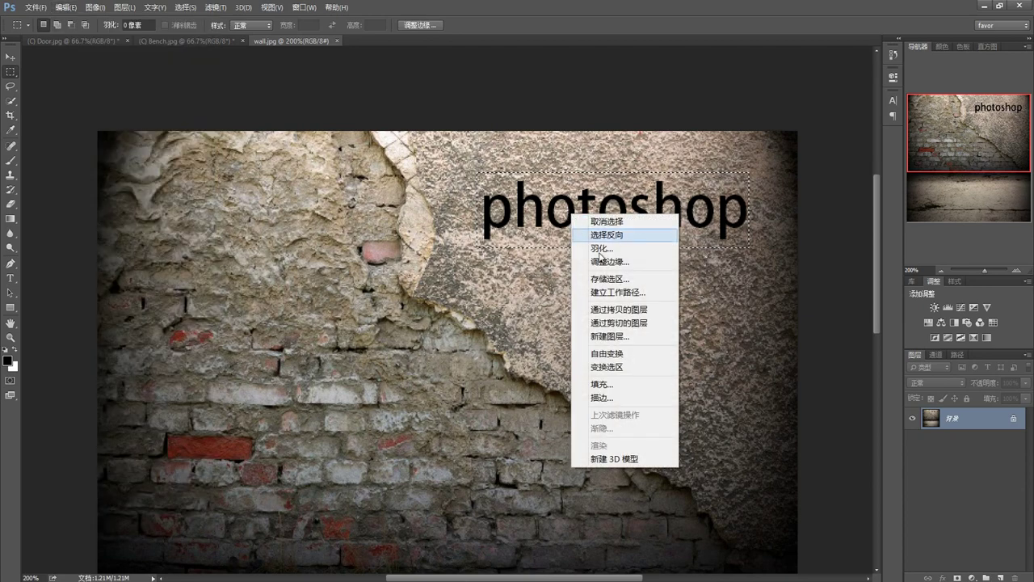
pyautogui.click(611, 386)
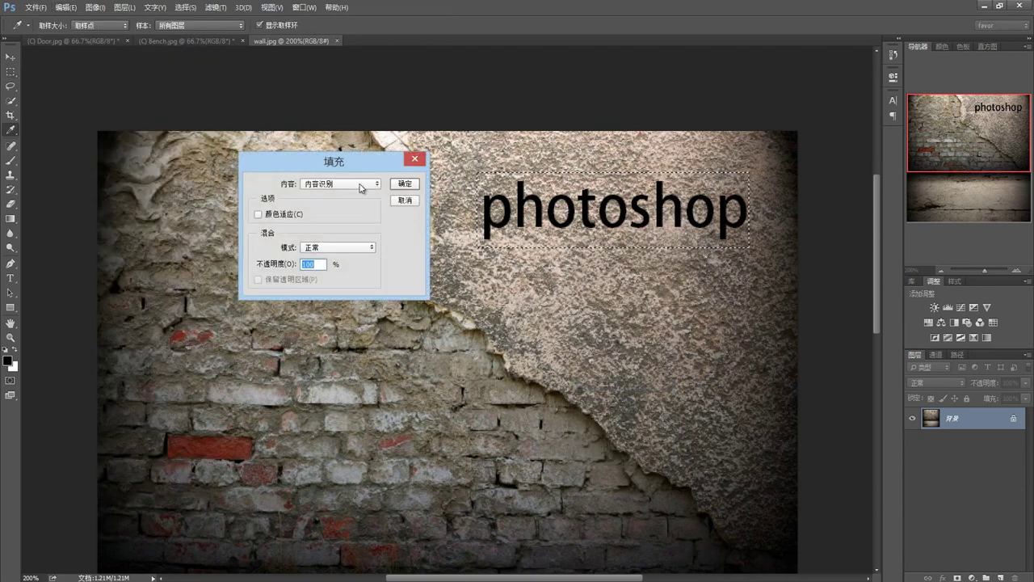
pyautogui.click(361, 184)
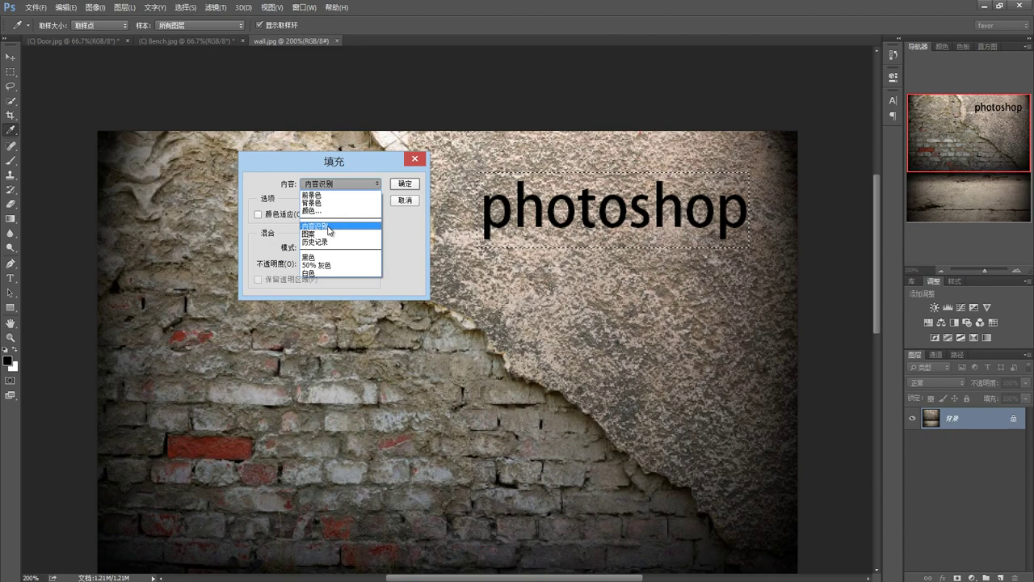
pyautogui.click(329, 228)
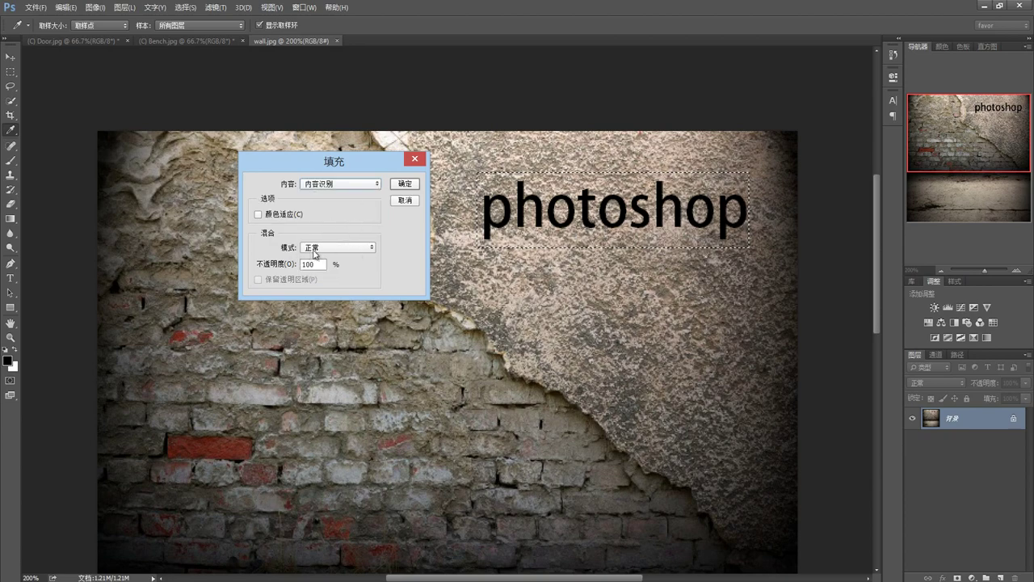
pyautogui.click(404, 183)
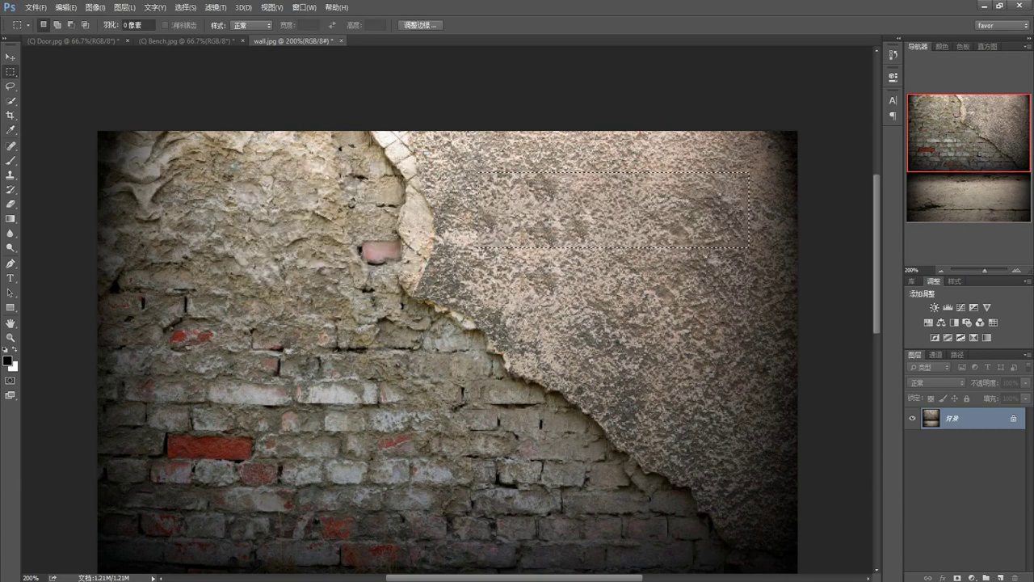
pyautogui.hotkey('ctrl', 'd')
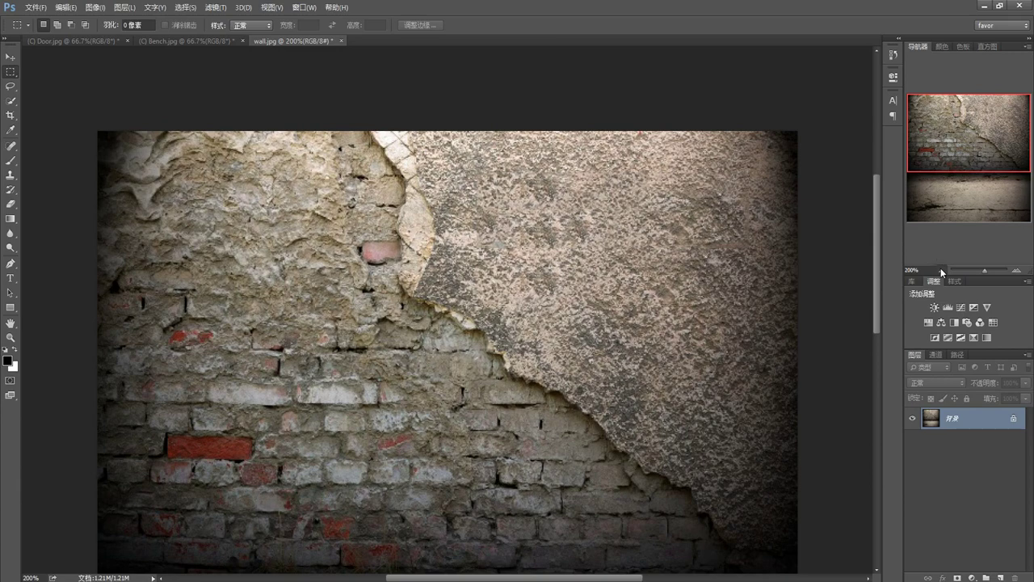
pyautogui.click(940, 269)
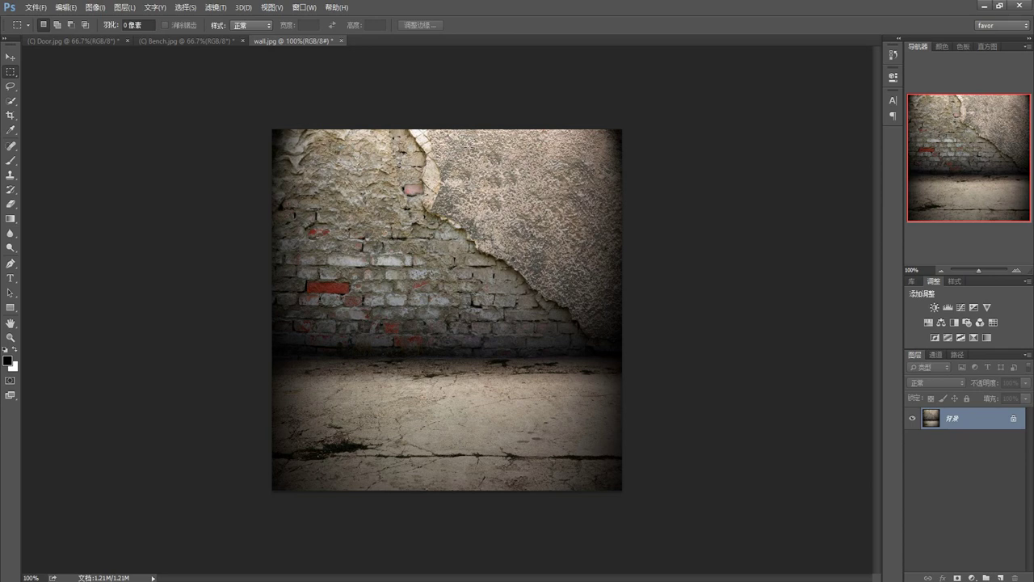
# Step: Examine the full list of recorded history states for wall.jpg, including the original snapshot
pyautogui.click(893, 56)
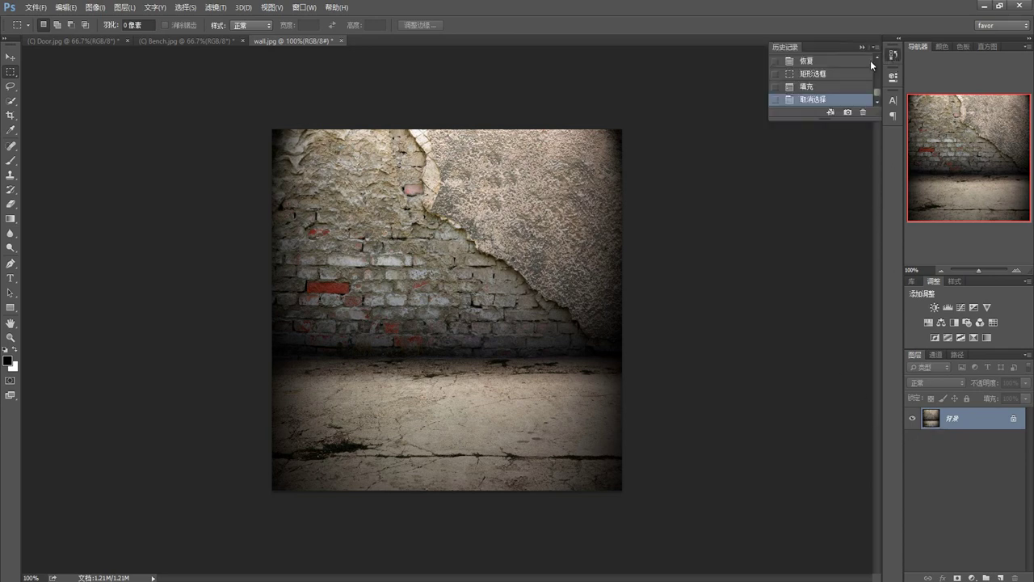
pyautogui.scroll(2, 878, 88)
pyautogui.scroll(4, 876, 87)
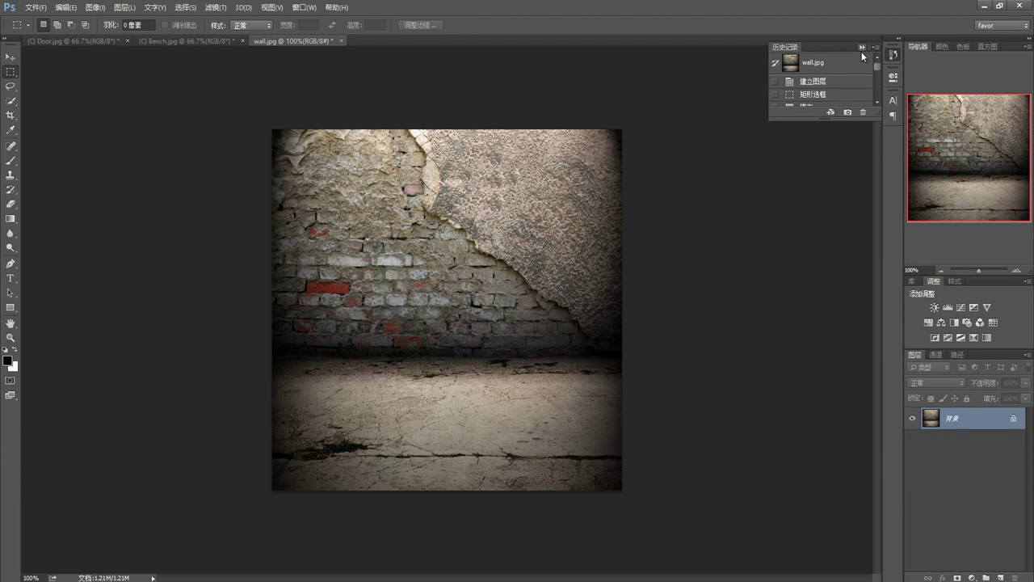
pyautogui.moveTo(824, 118); pyautogui.dragTo(834, 283)
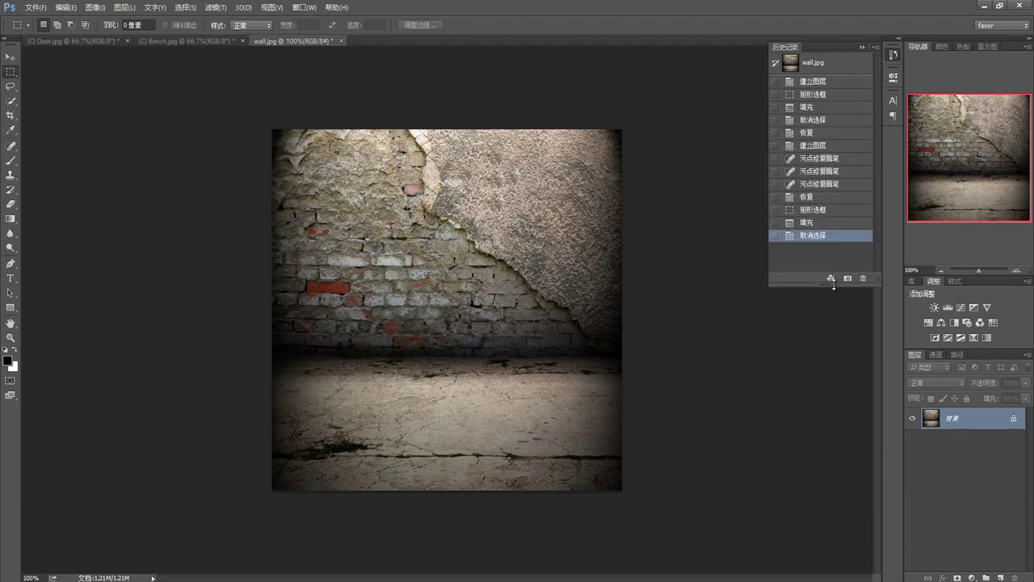
pyautogui.click(861, 42)
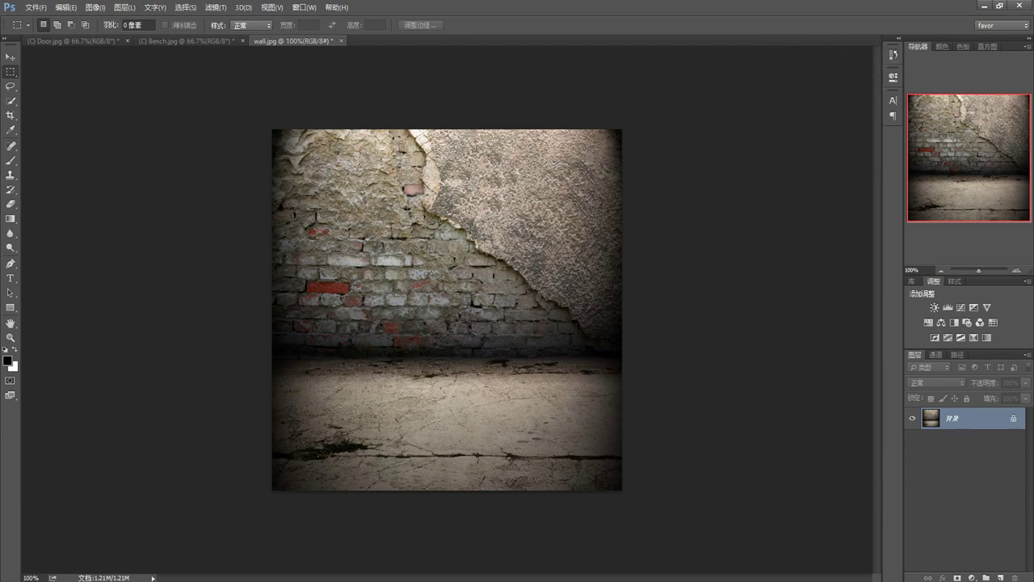
# Step: Select a rectangle over the plaster where the text was removed and fill it with History (历史记录) at 100% opacity
pyautogui.moveTo(472, 143); pyautogui.dragTo(600, 213)
pyautogui.rightClick(559, 182)
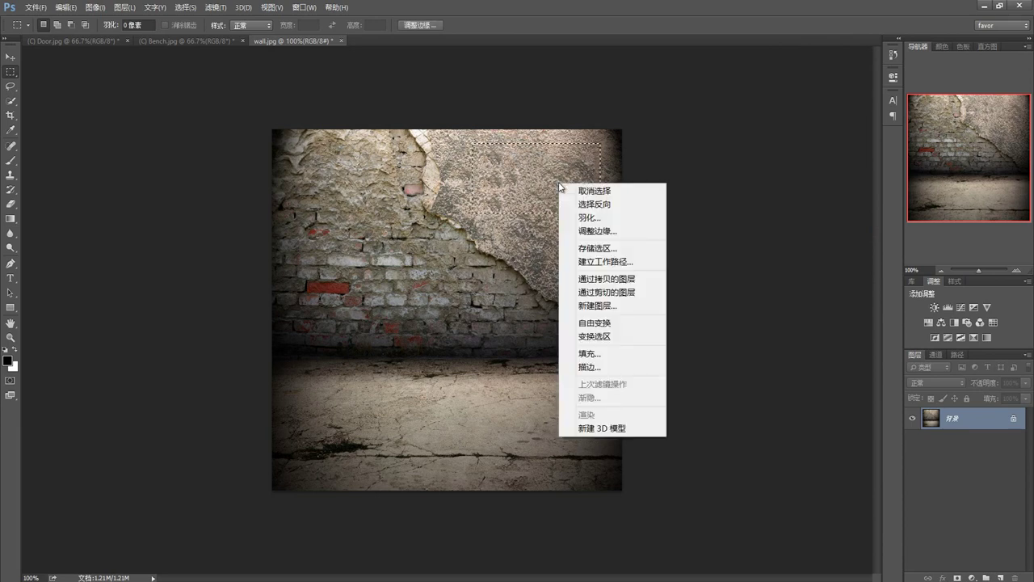
pyautogui.click(590, 352)
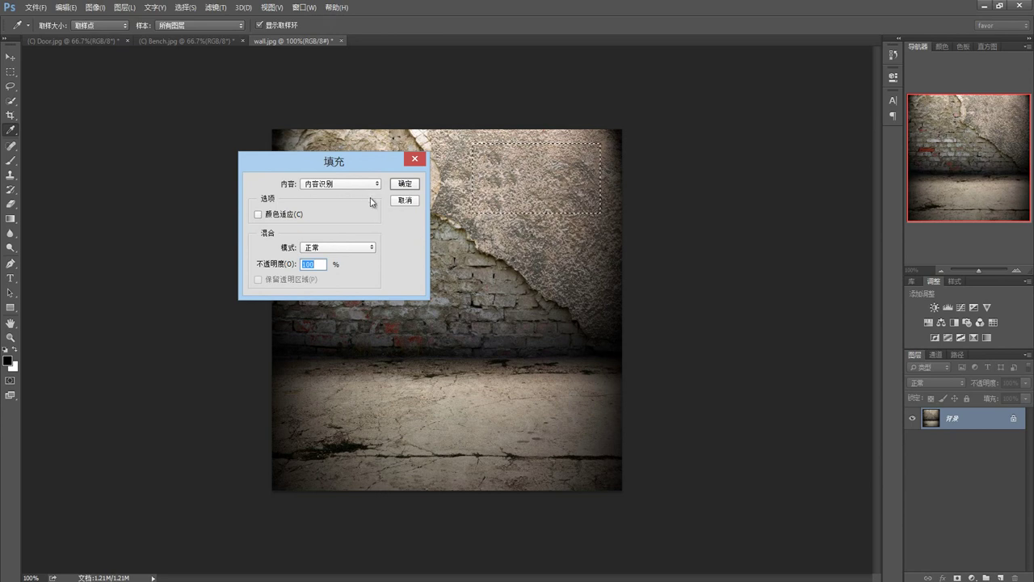
pyautogui.click(368, 185)
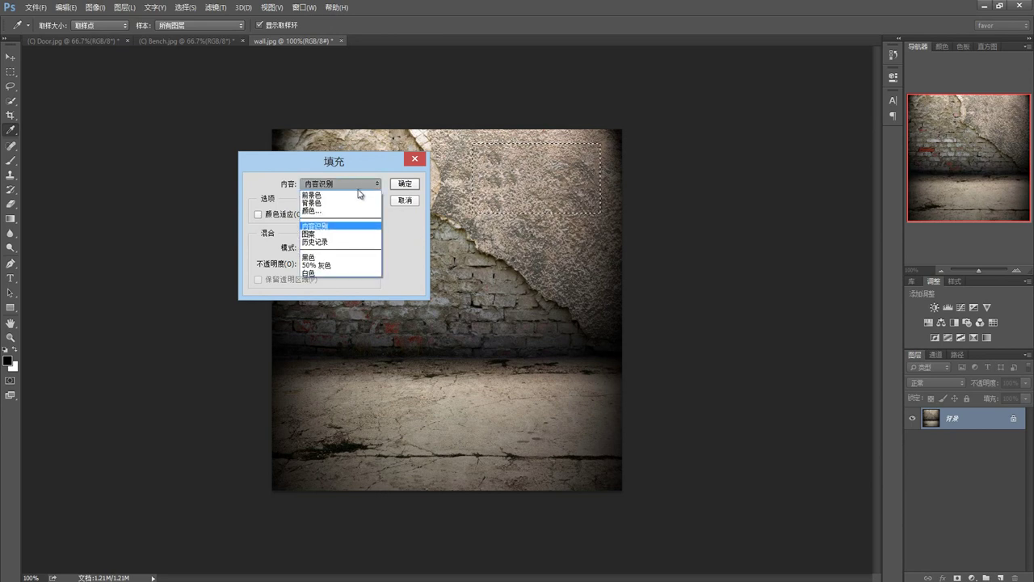
pyautogui.click(323, 241)
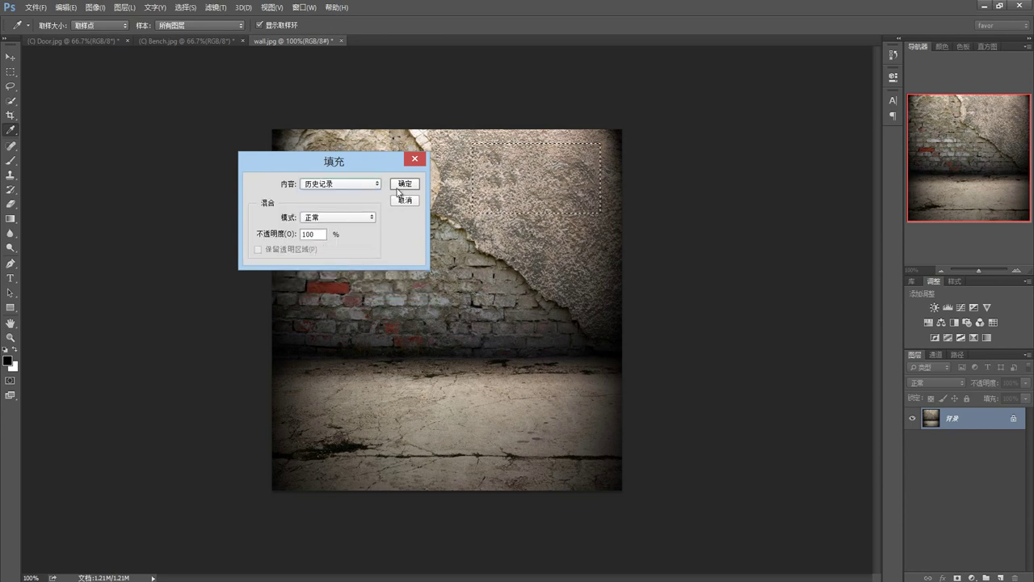
pyautogui.click(402, 184)
pyautogui.press('m')
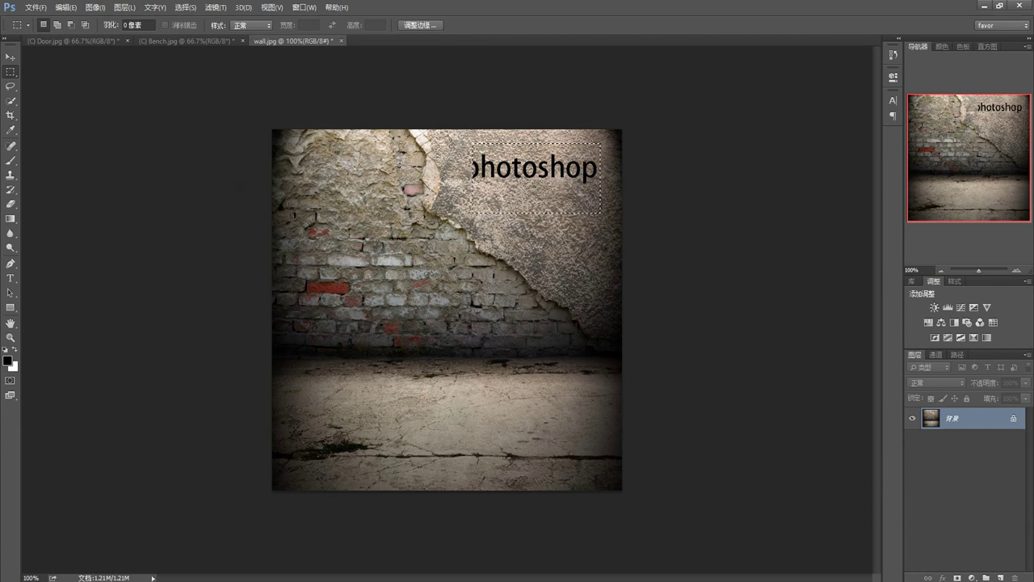
# Step: Select a larger rectangle around the partly restored "photoshop" text, fill it with History (历史记录), deselect, and check the recorded history states
pyautogui.moveTo(446, 141); pyautogui.dragTo(606, 208)
pyautogui.rightClick(579, 199)
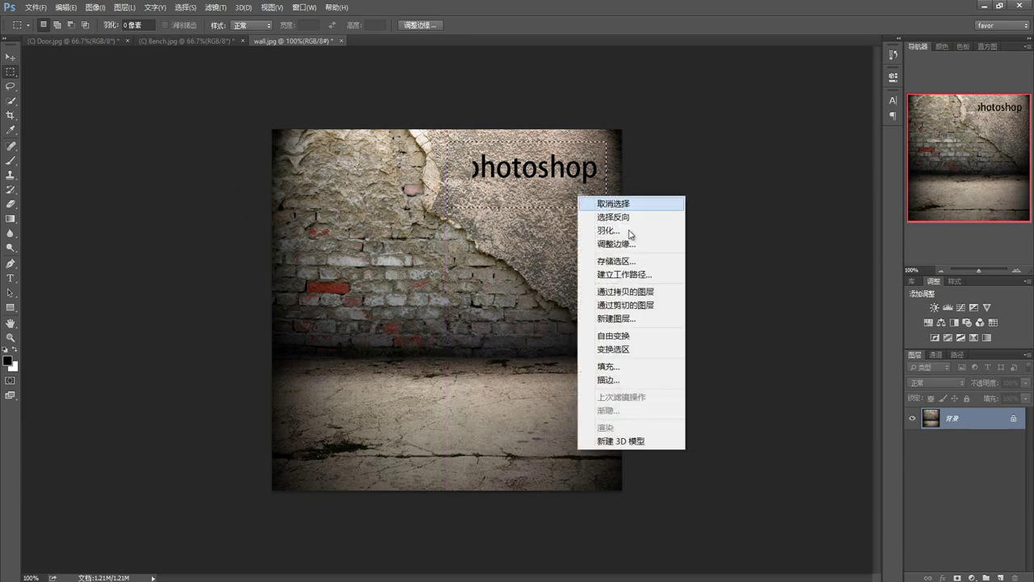
pyautogui.click(613, 368)
pyautogui.click(375, 185)
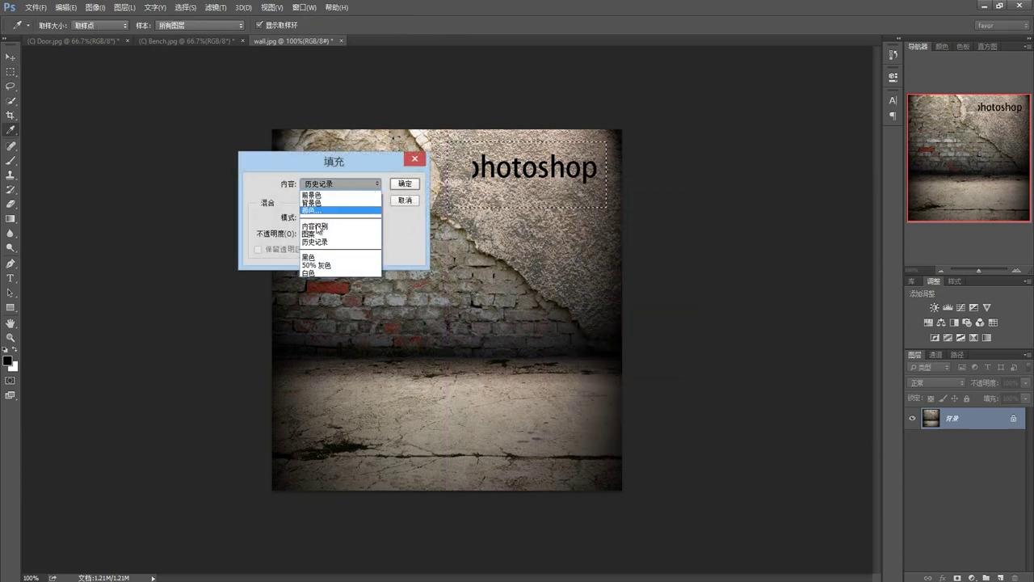
pyautogui.click(320, 241)
pyautogui.click(402, 185)
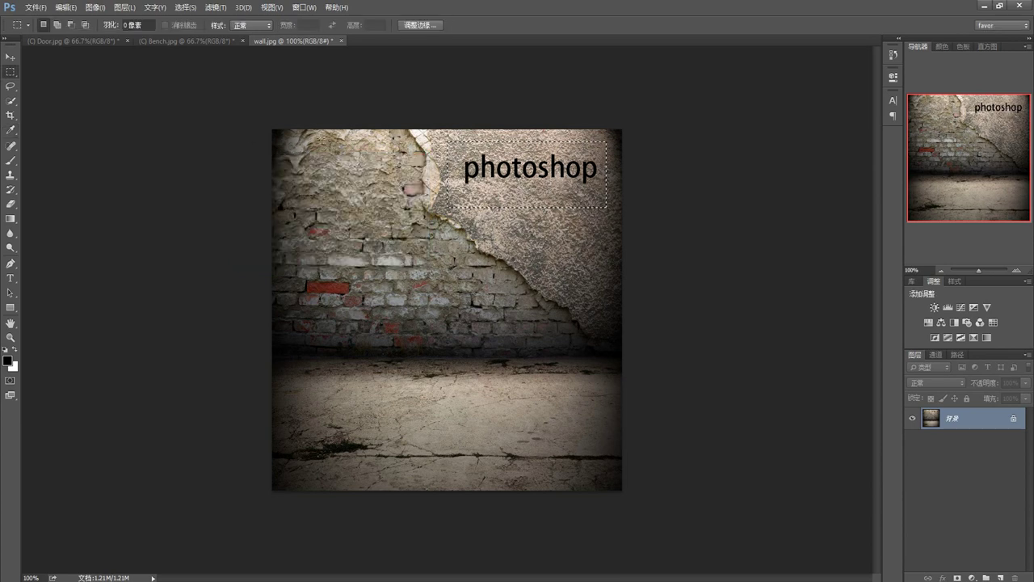
pyautogui.click(481, 133)
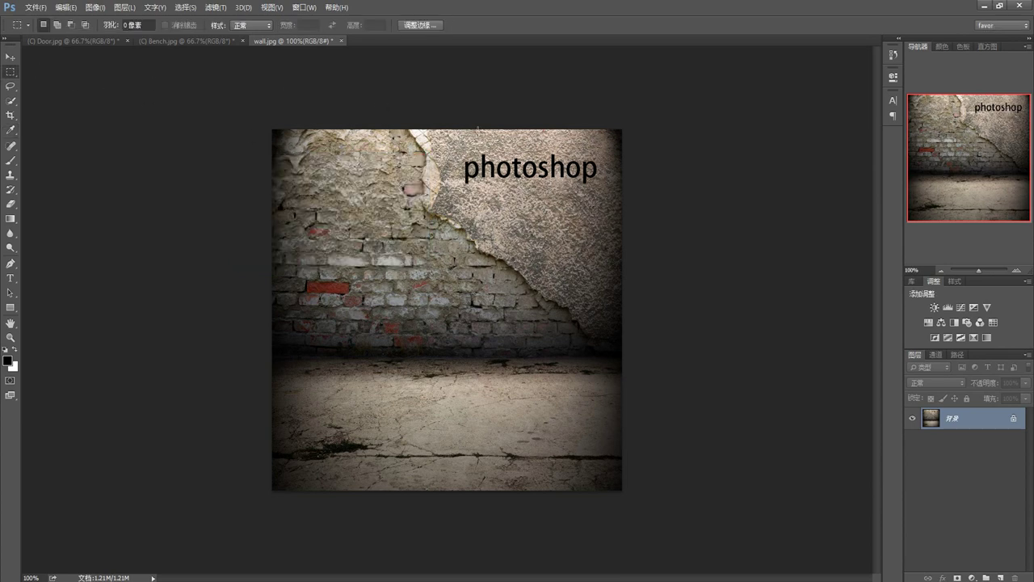
pyautogui.click(893, 56)
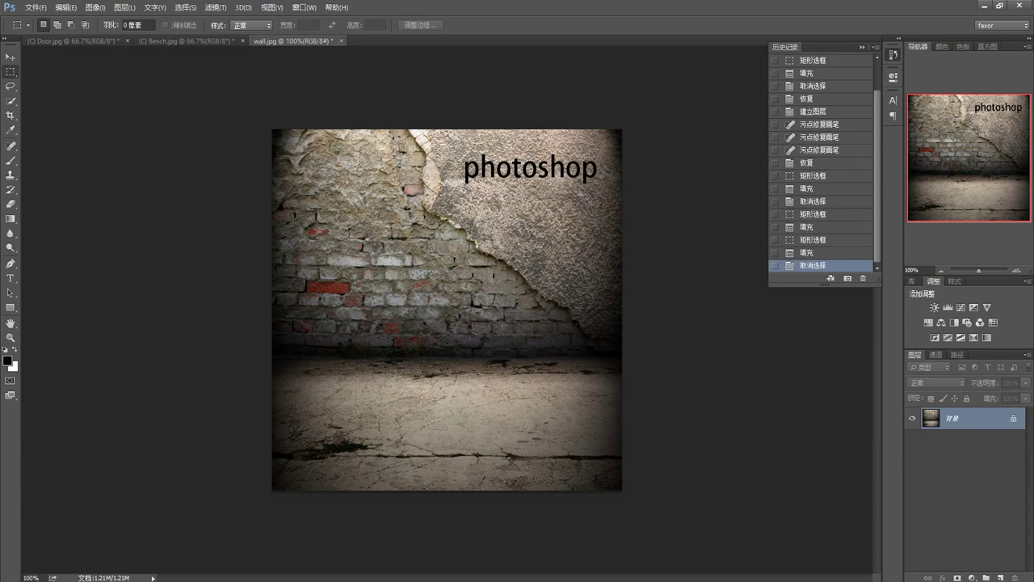
pyautogui.click(861, 48)
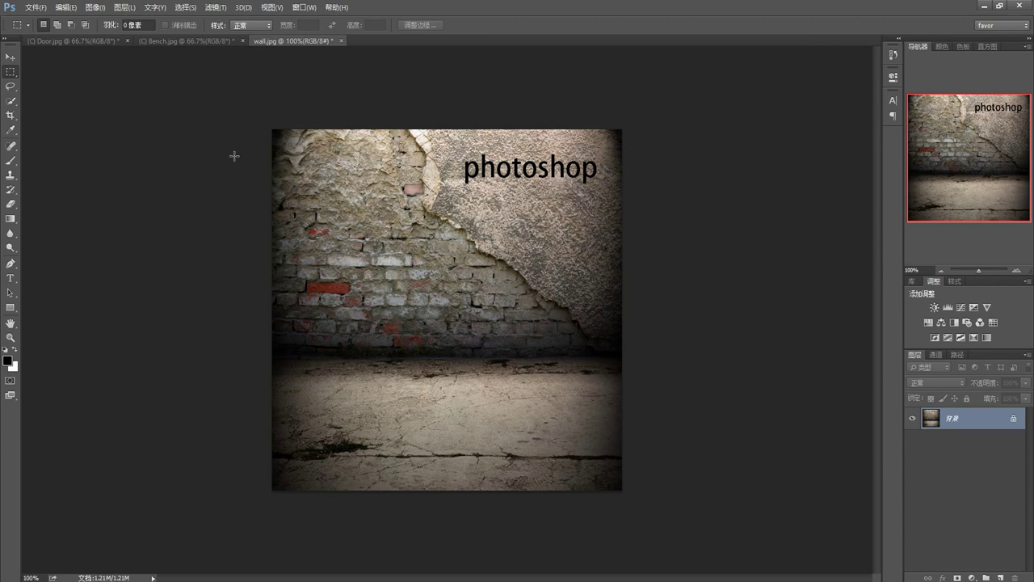
# Step: Lasso the "photoshop" text, try the Patch tool in Normal mode with Source (源) on the plaster just below, and undo the patch
pyautogui.click(12, 85)
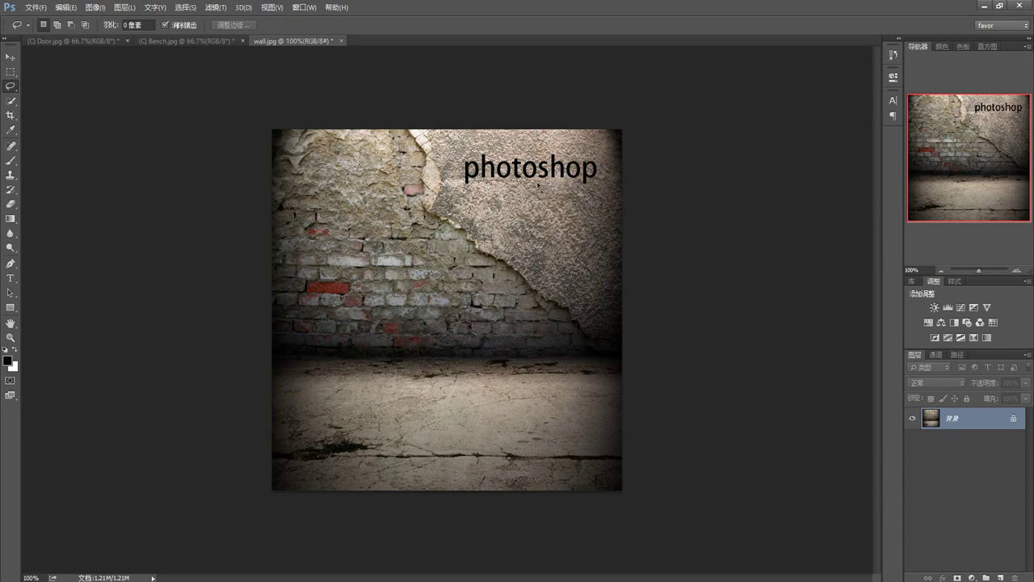
pyautogui.moveTo(598, 185)
pyautogui.mouseDown()
pyautogui.moveTo(606, 172)
pyautogui.moveTo(591, 160)
pyautogui.moveTo(460, 167)
pyautogui.moveTo(465, 198)
pyautogui.moveTo(483, 187)
pyautogui.mouseUp()
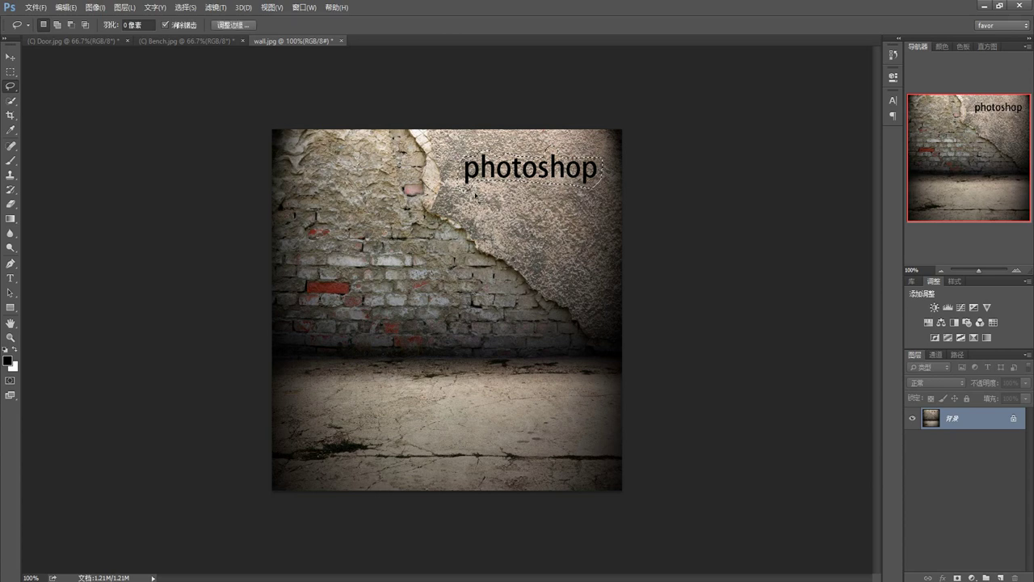
pyautogui.rightClick(12, 147)
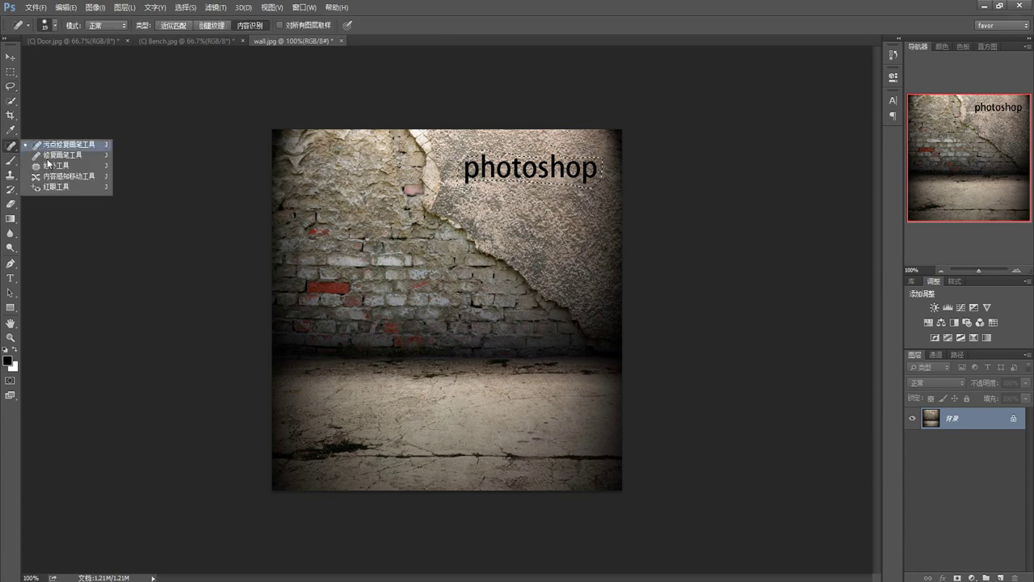
pyautogui.click(50, 166)
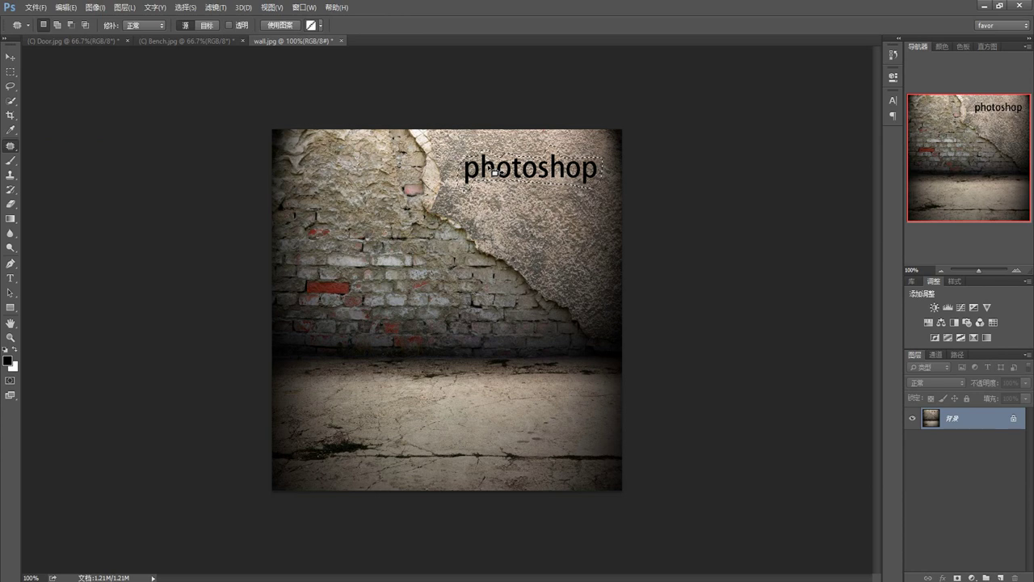
pyautogui.click(207, 28)
pyautogui.click(185, 27)
pyautogui.moveTo(521, 172); pyautogui.dragTo(546, 213)
pyautogui.moveTo(544, 209); pyautogui.dragTo(548, 217)
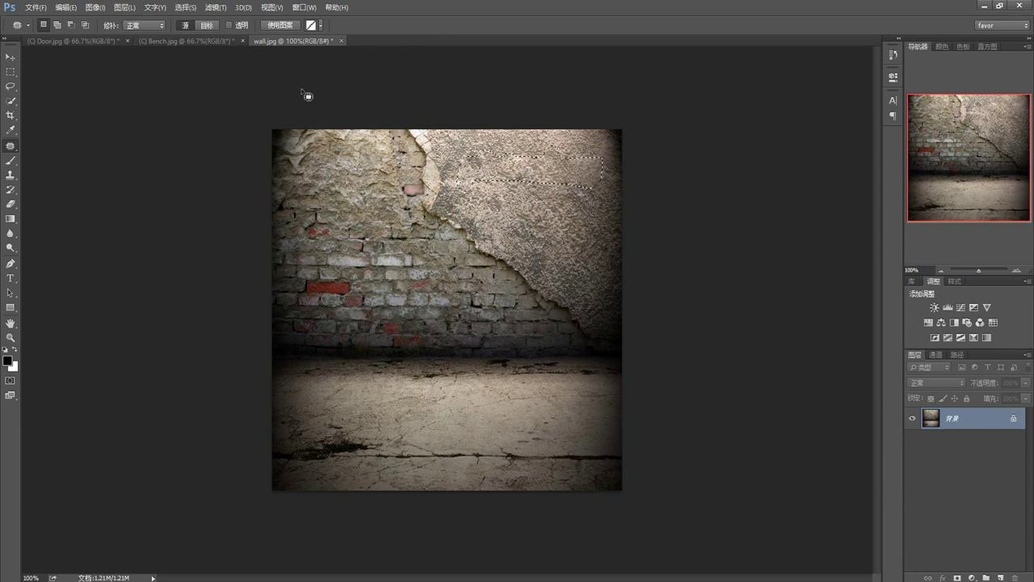
pyautogui.hotkey('ctrl', 'z')
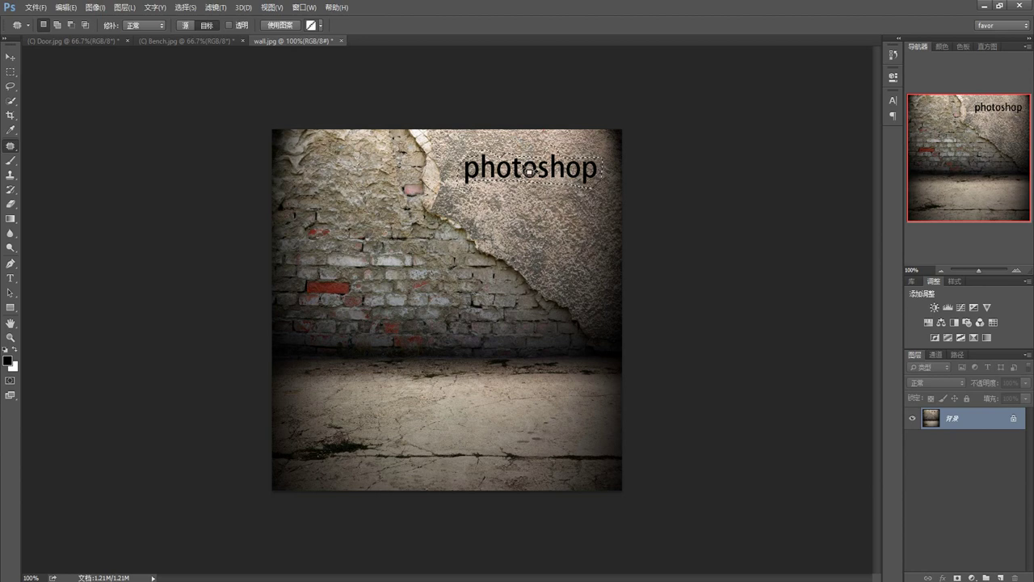
# Step: Patch a copy of the "photoshop" text onto the plaster just below using Destination (目标), deselect, and revert wall.jpg to its saved version
pyautogui.moveTo(530, 171); pyautogui.dragTo(539, 211)
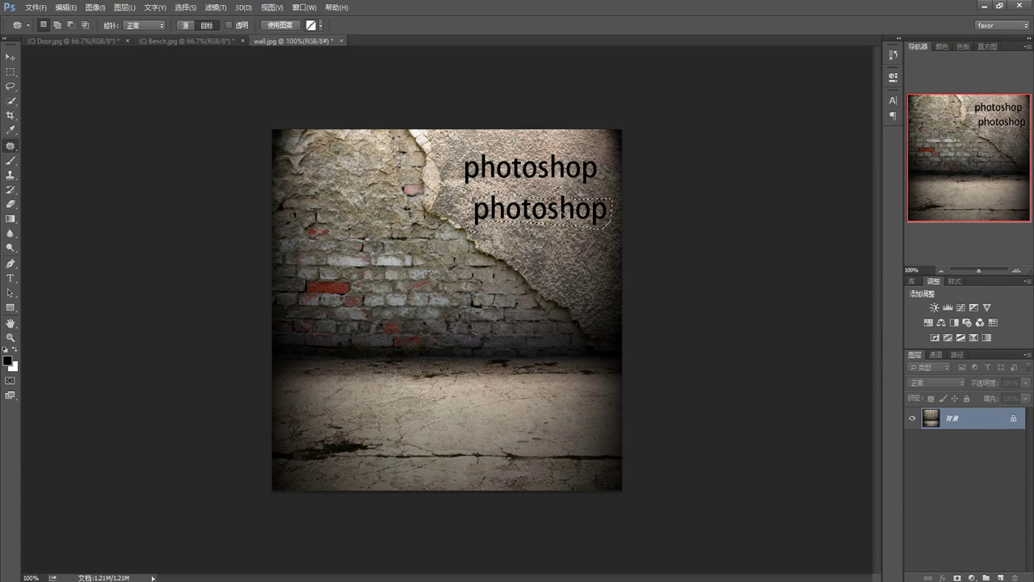
pyautogui.hotkey('ctrl', 'd')
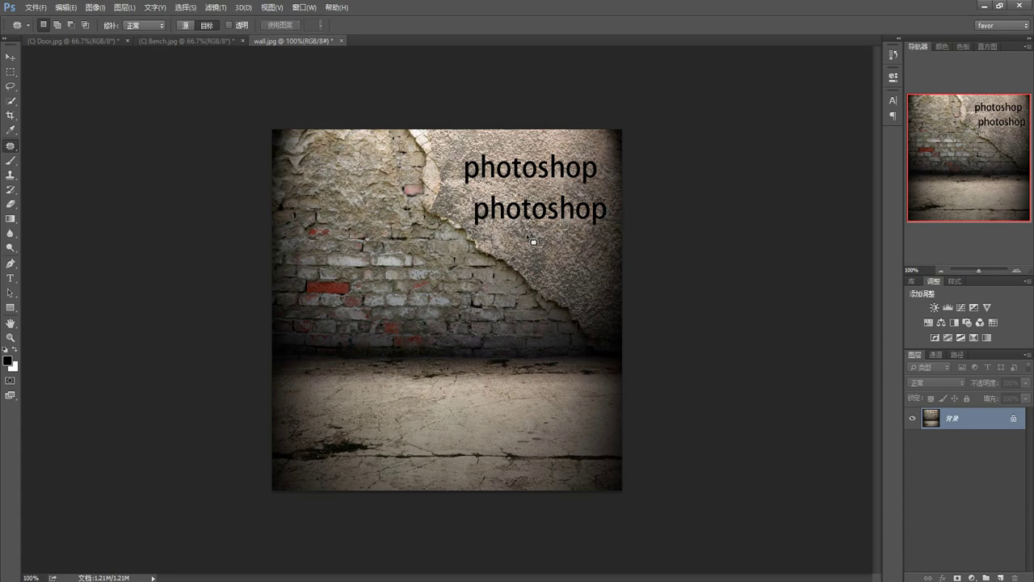
pyautogui.press('F12')
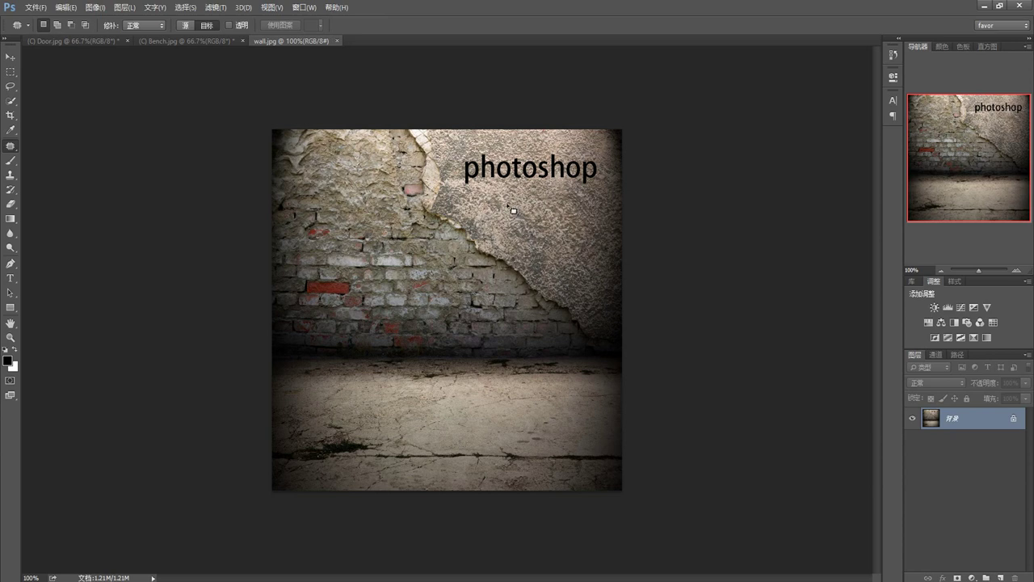
# Step: Set the Patch tool to Content-Aware (内容识别), outline the "photoshop" text, patch it with the plaster just below, and deselect
pyautogui.click(155, 29)
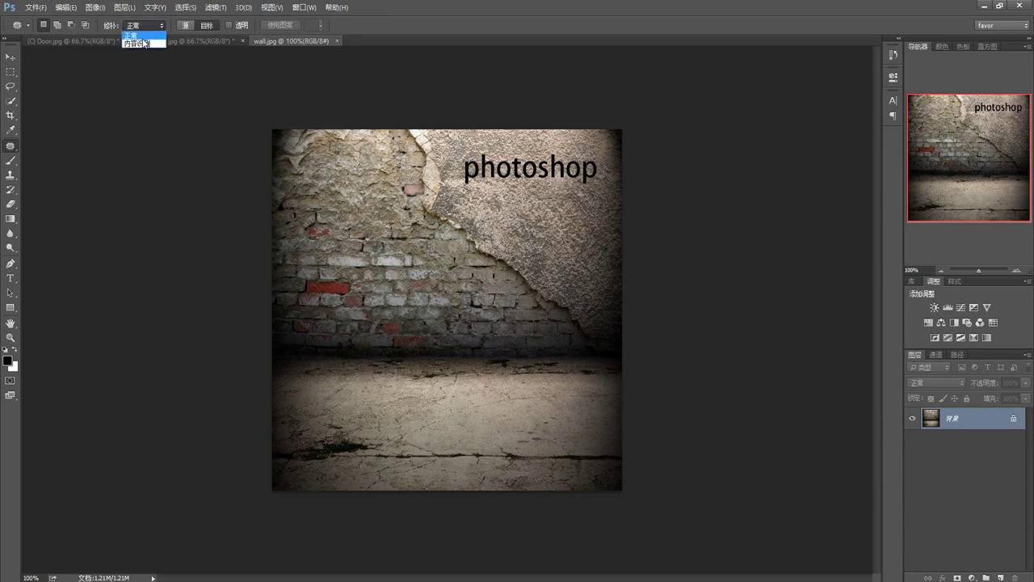
pyautogui.click(139, 45)
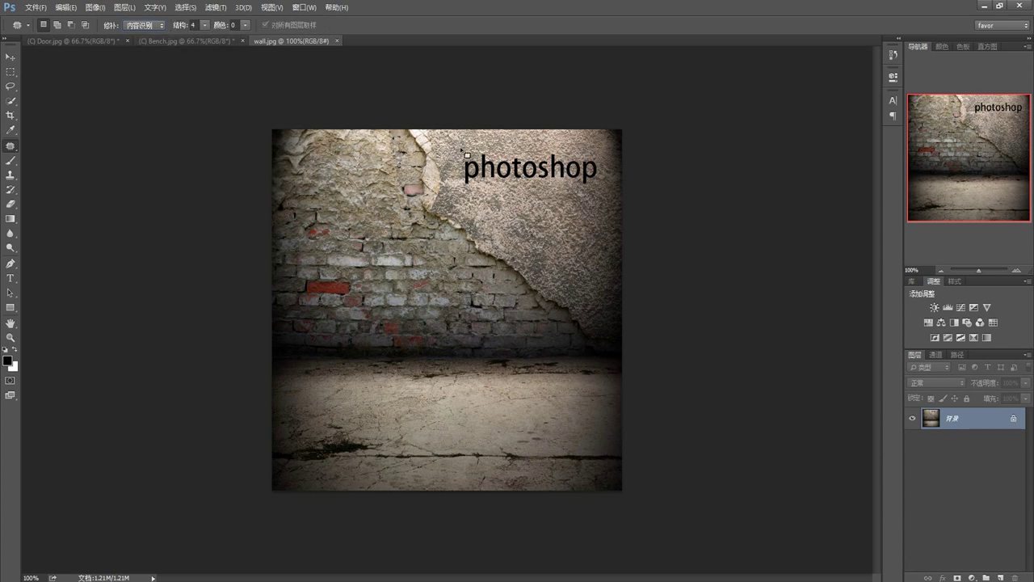
pyautogui.moveTo(462, 149)
pyautogui.mouseDown()
pyautogui.moveTo(465, 193)
pyautogui.moveTo(489, 184)
pyautogui.mouseUp()
pyautogui.moveTo(576, 159)
pyautogui.mouseDown()
pyautogui.moveTo(478, 162)
pyautogui.moveTo(461, 152)
pyautogui.mouseUp()
pyautogui.moveTo(524, 176); pyautogui.dragTo(523, 212)
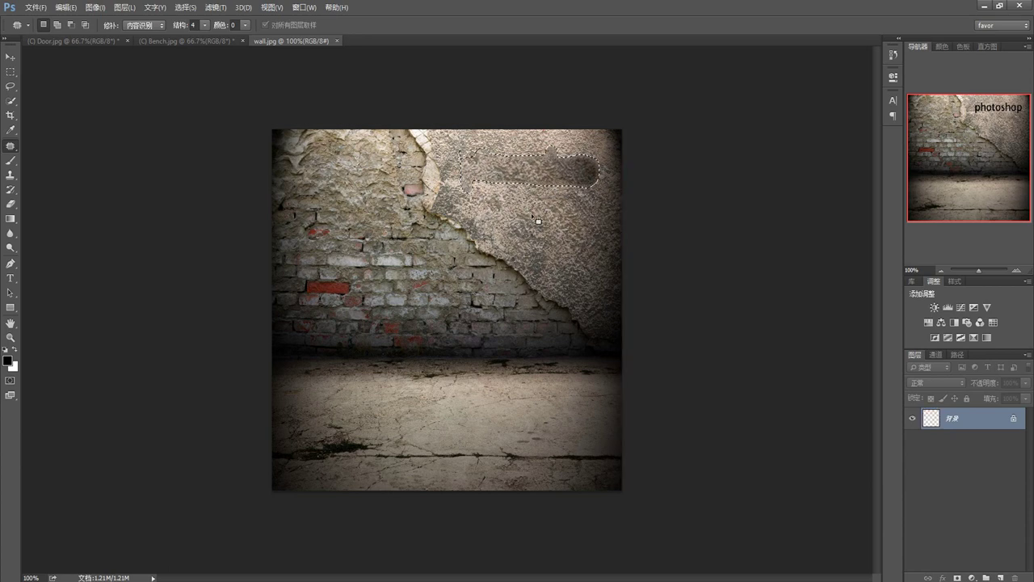
pyautogui.hotkey('ctrl', 'd')
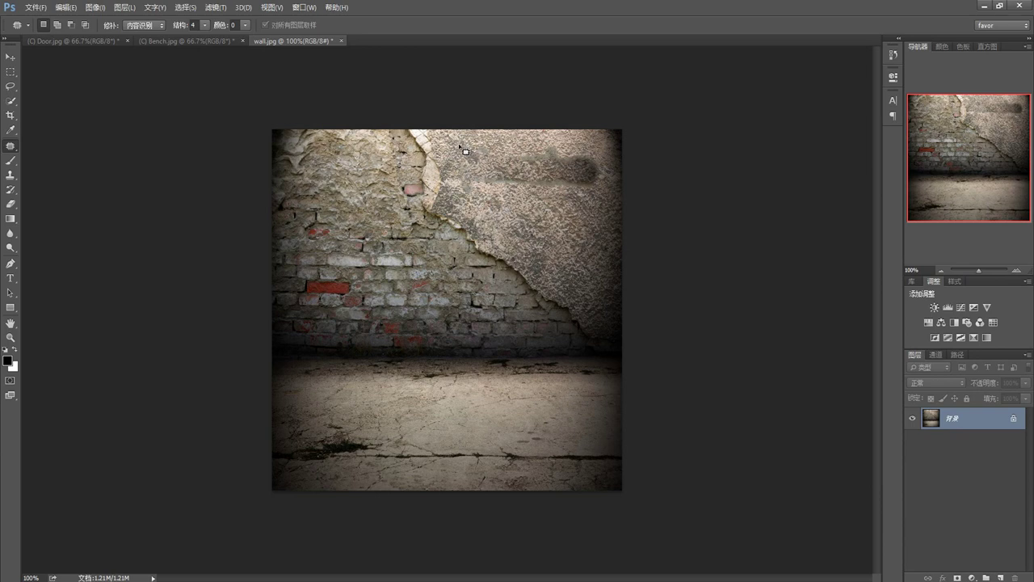
# Step: Switch to Door.jpg and lasso the wall lamp together with its shadow above the door
pyautogui.click(165, 38)
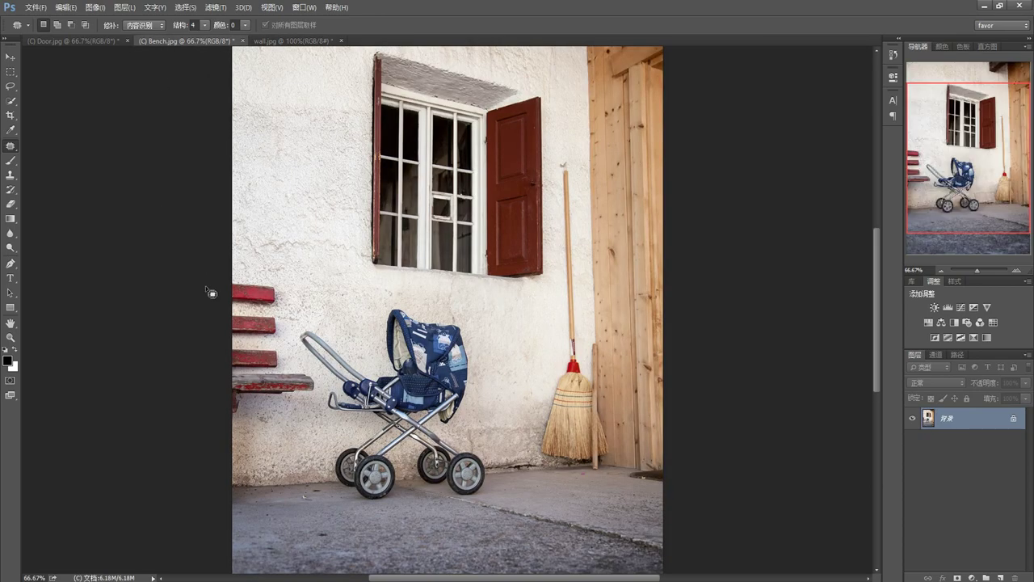
pyautogui.click(91, 41)
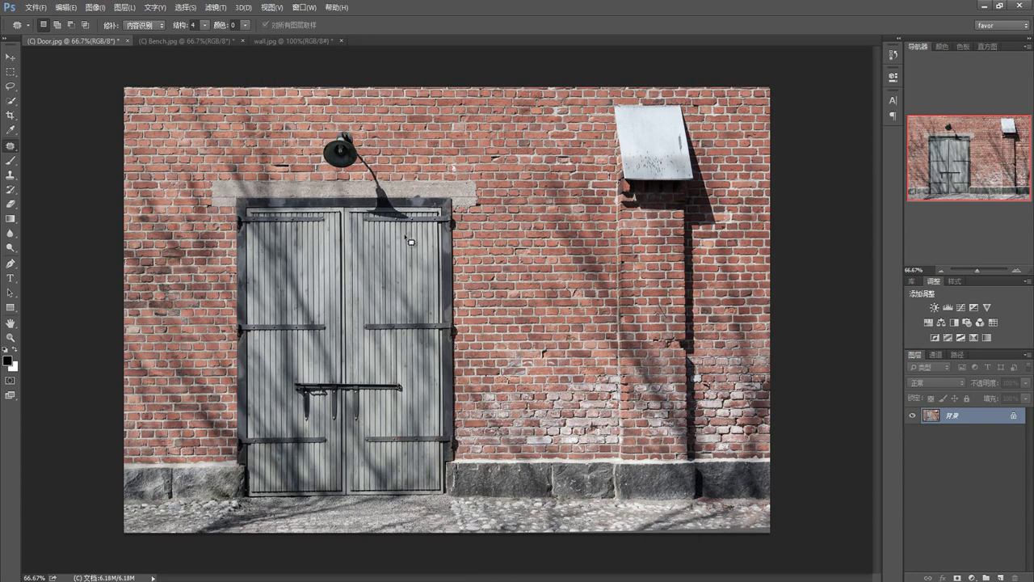
pyautogui.click(10, 86)
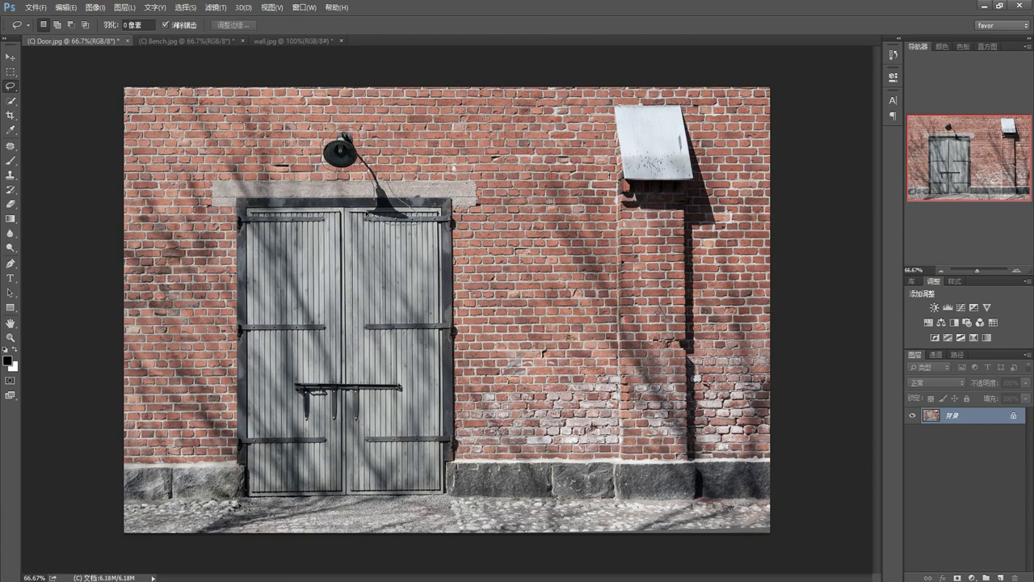
pyautogui.moveTo(375, 209); pyautogui.dragTo(372, 208)
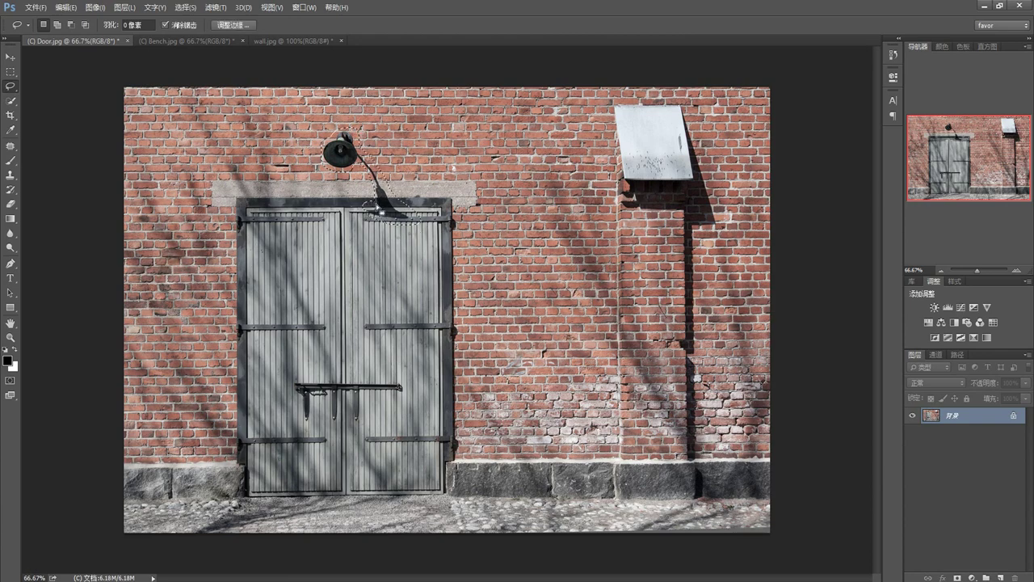
# Step: Try filling the lamp and shadow selection with Content-Aware (内容识别) in Normal mode at 100% opacity, deselect, and step back to the original selection
pyautogui.rightClick(383, 202)
pyautogui.click(426, 372)
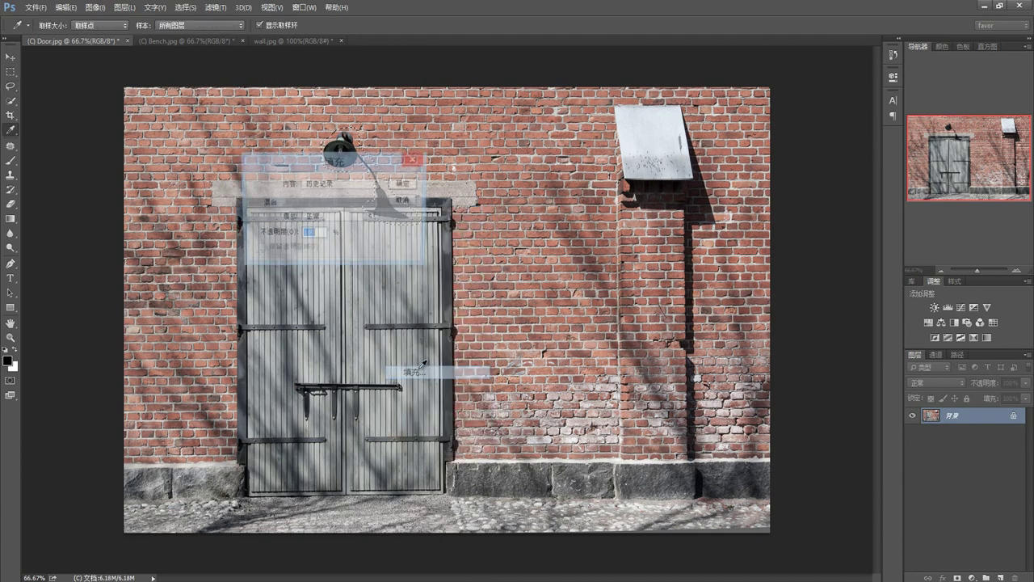
pyautogui.click(363, 184)
pyautogui.click(315, 227)
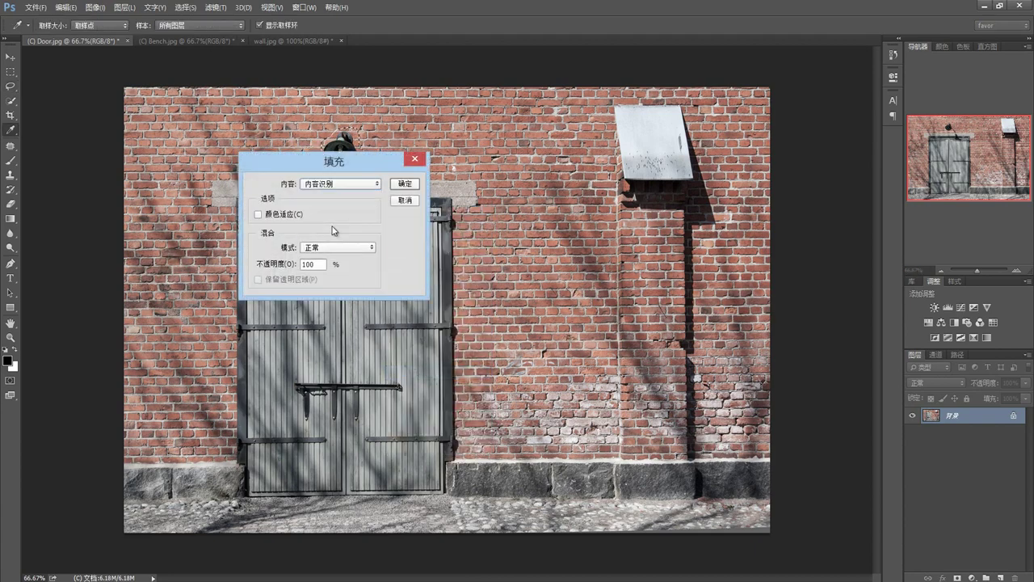
pyautogui.click(405, 184)
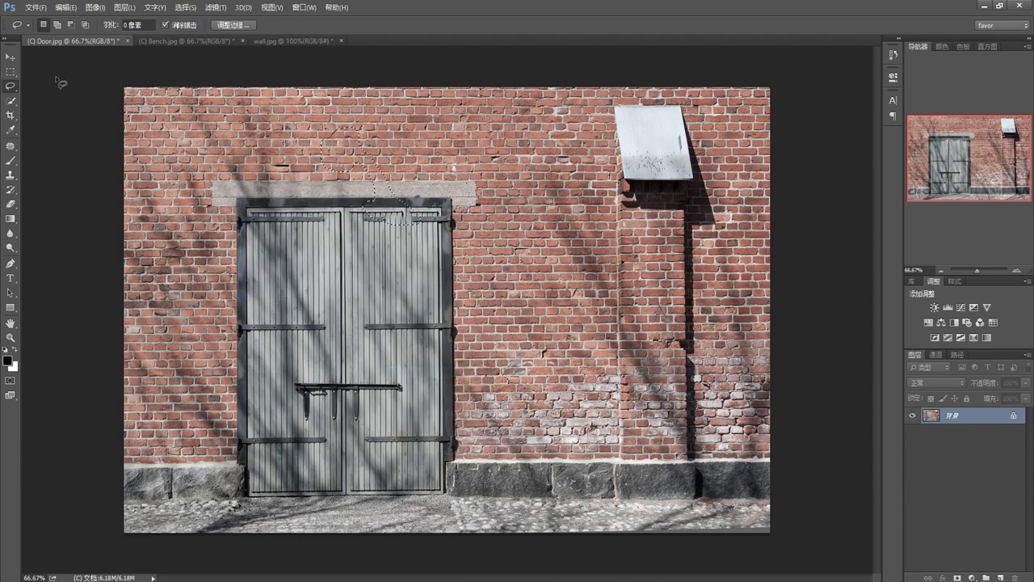
pyautogui.hotkey('ctrl', 'd')
pyautogui.hotkey('ctrl', 'alt', 'z')
pyautogui.hotkey('ctrl', 'alt', 'z')
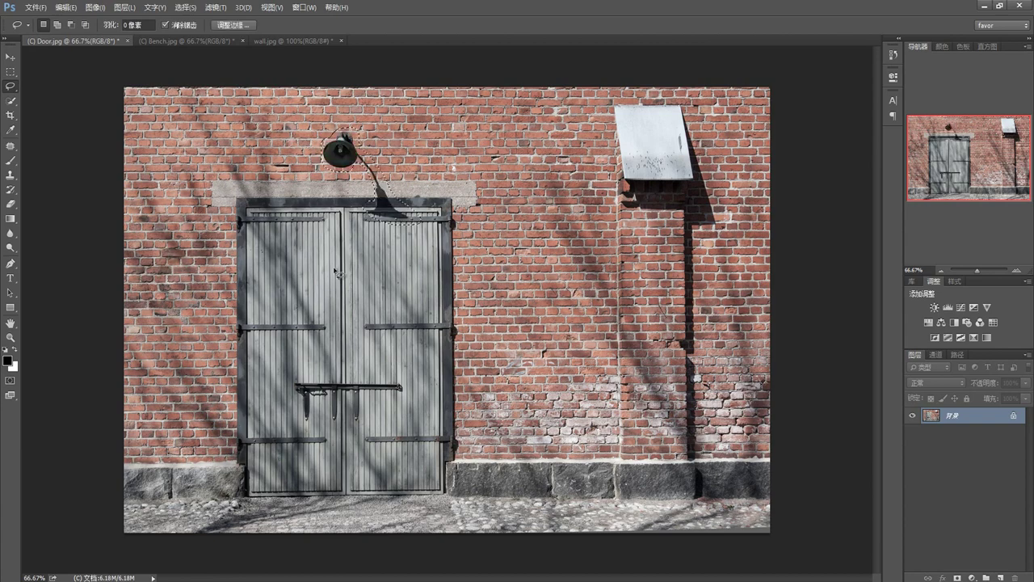
# Step: Try patching the selected lamp and shadow with the area to their right using the Content-Aware Patch tool, and undo the patch
pyautogui.click(11, 147)
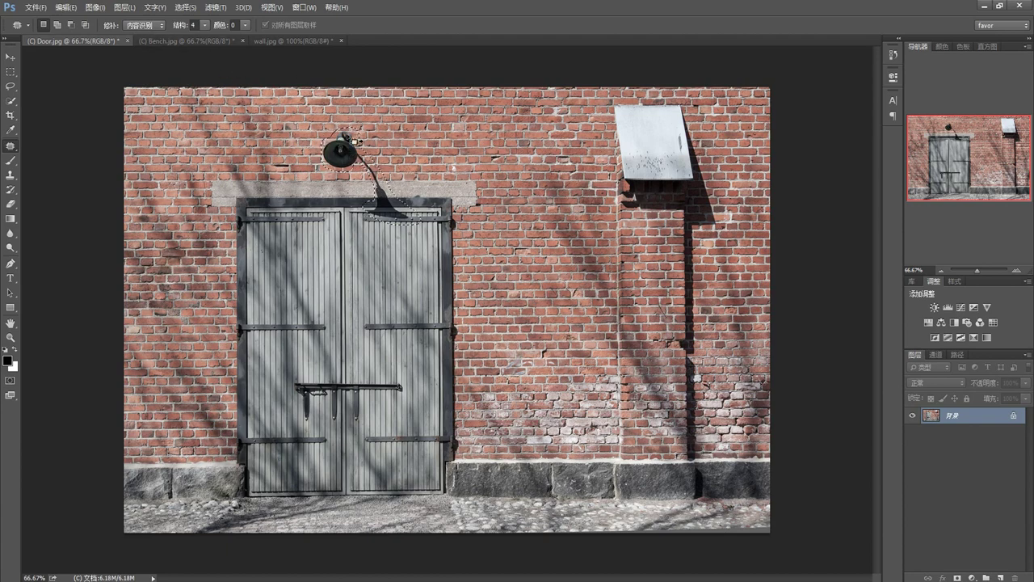
pyautogui.moveTo(340, 149); pyautogui.dragTo(477, 150)
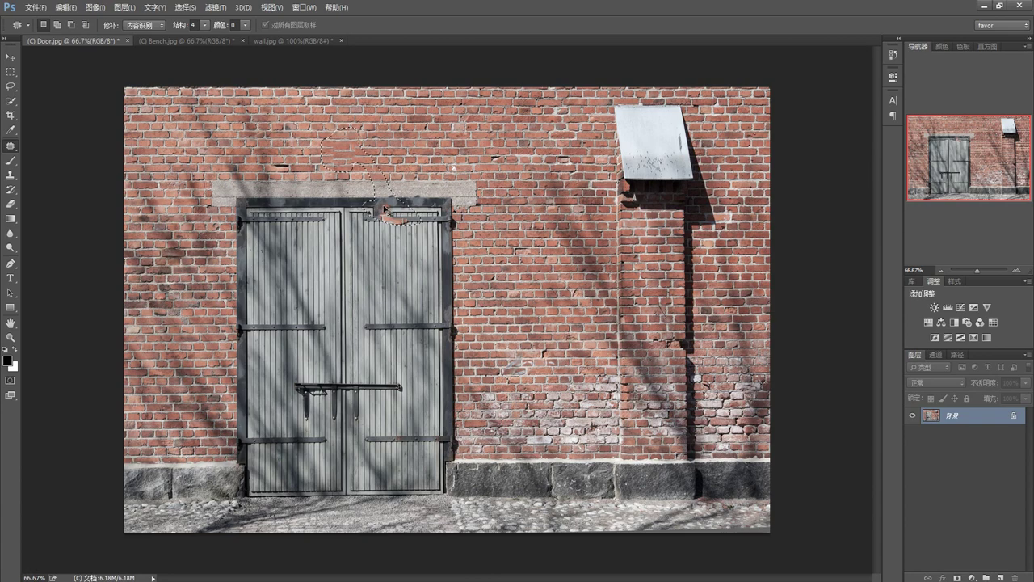
pyautogui.hotkey('ctrl', 'z')
# Step: Set the Patch tool to Normal (正常) with Source (源), patch the lamp and shadow from the area to their left, and deselect
pyautogui.click(146, 25)
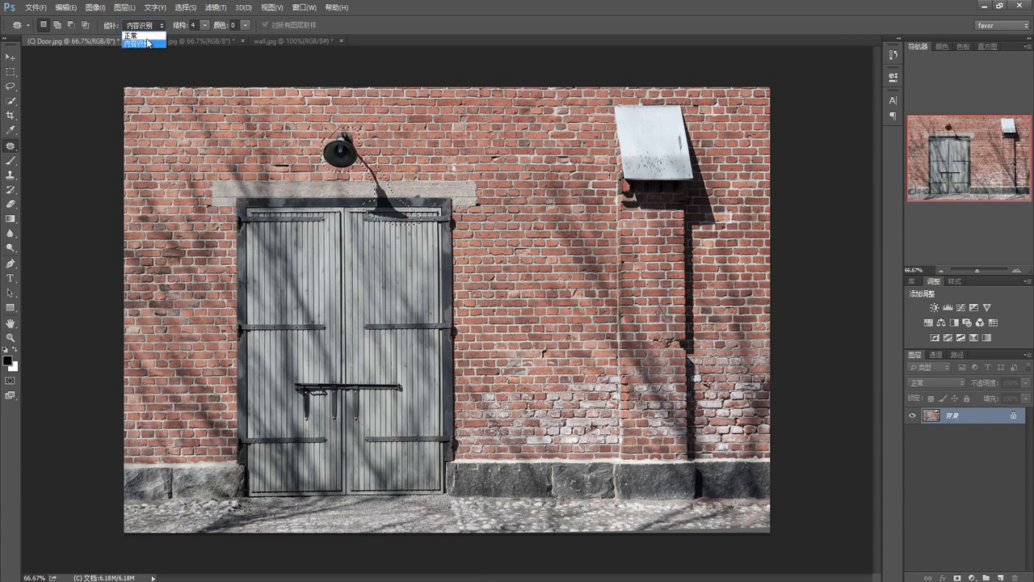
pyautogui.click(131, 35)
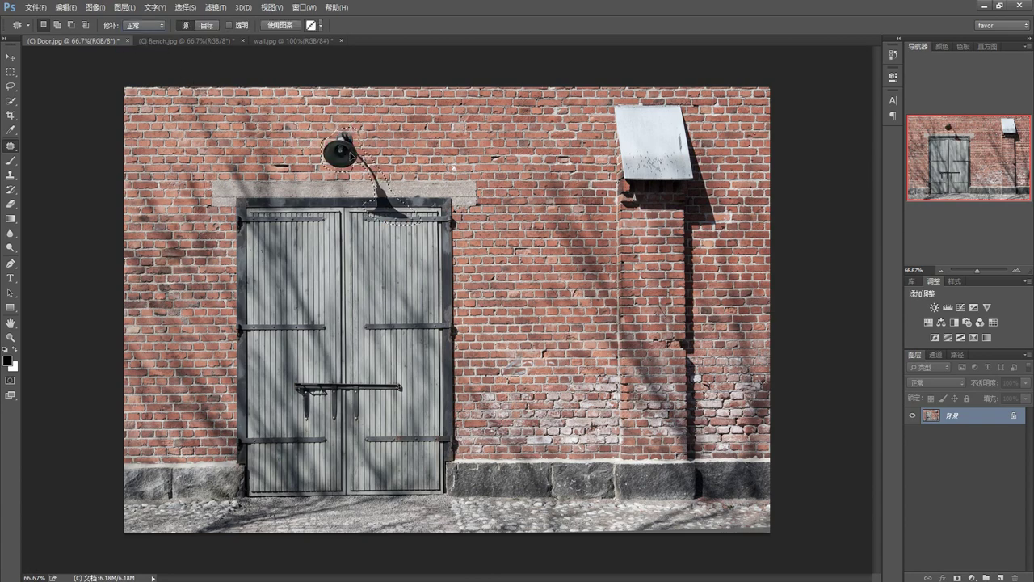
pyautogui.moveTo(349, 154); pyautogui.dragTo(282, 158)
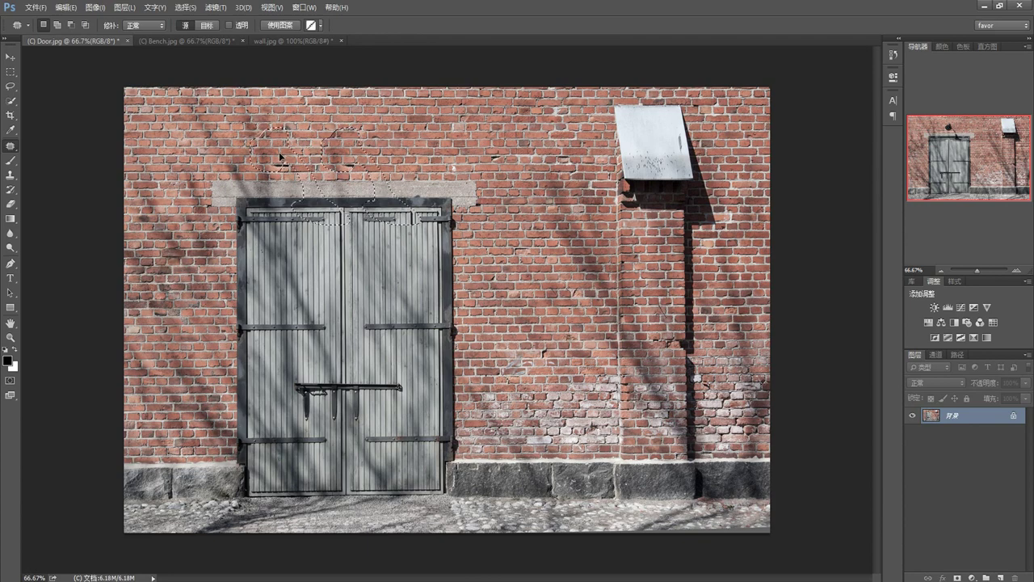
pyautogui.moveTo(283, 158); pyautogui.dragTo(283, 158)
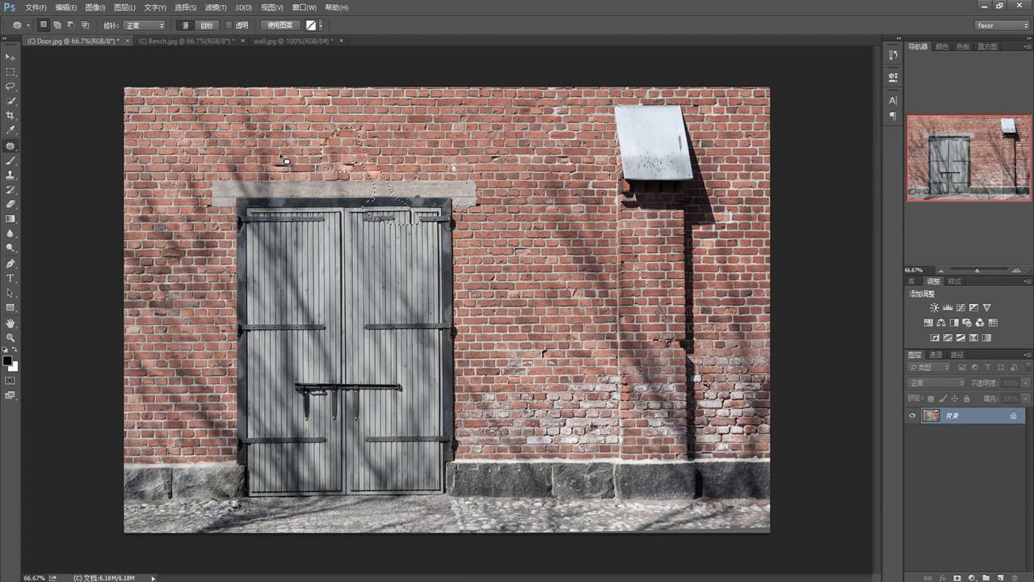
pyautogui.hotkey('ctrl', 'd')
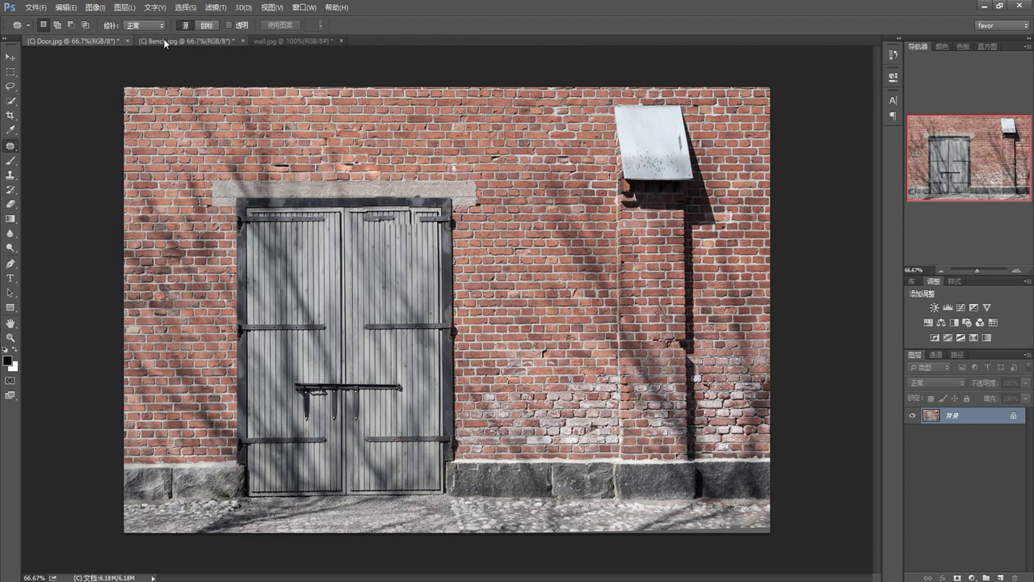
# Step: Switch to Bench.jpg and outline the red bench beside the stroller with the Patch tool
pyautogui.click(187, 41)
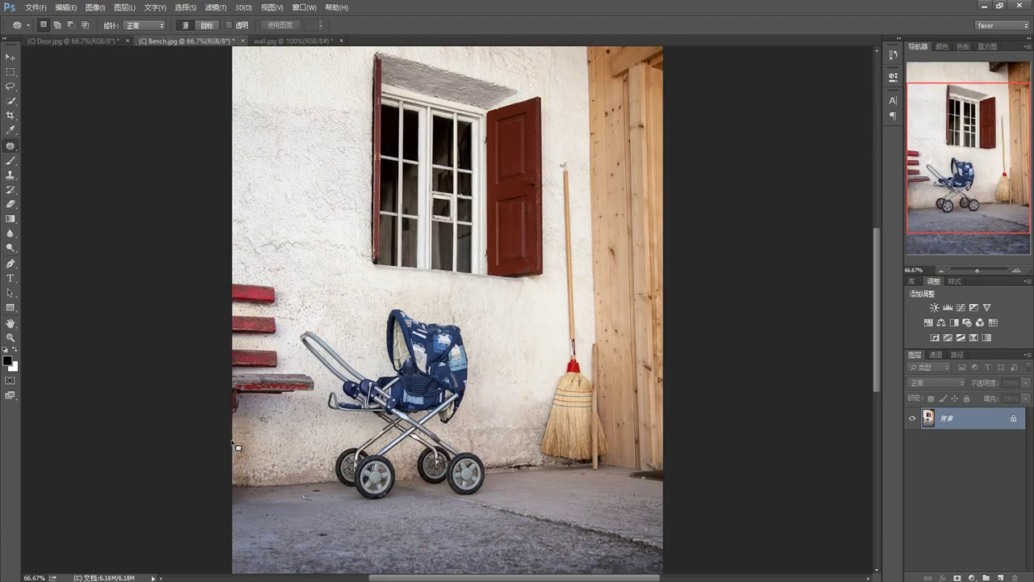
pyautogui.moveTo(238, 446)
pyautogui.mouseDown()
pyautogui.moveTo(273, 425)
pyautogui.moveTo(324, 390)
pyautogui.moveTo(318, 371)
pyautogui.moveTo(296, 363)
pyautogui.moveTo(287, 285)
pyautogui.moveTo(231, 272)
pyautogui.mouseUp()
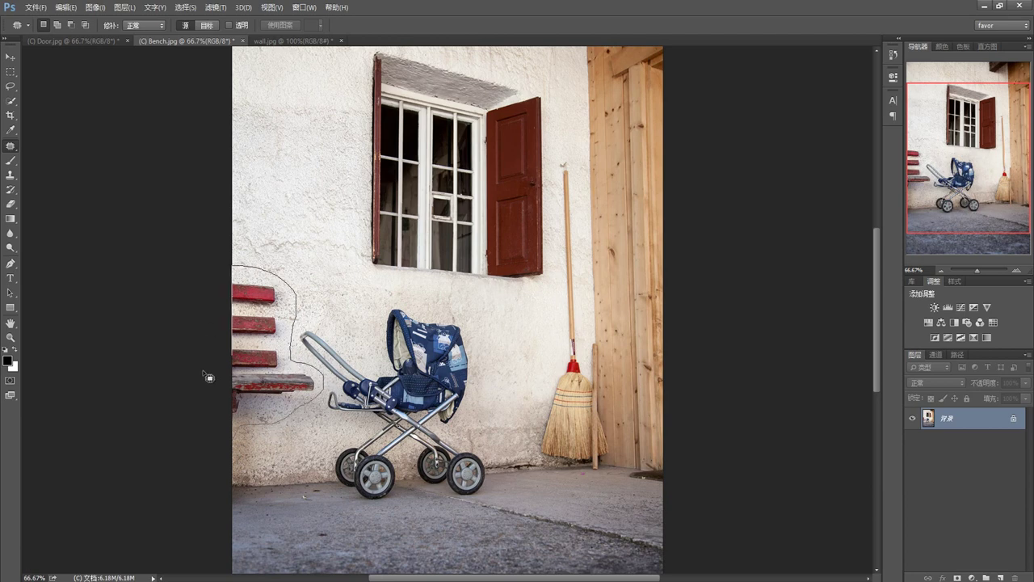
pyautogui.moveTo(204, 372)
pyautogui.mouseDown()
pyautogui.moveTo(217, 427)
pyautogui.moveTo(242, 430)
pyautogui.mouseUp()
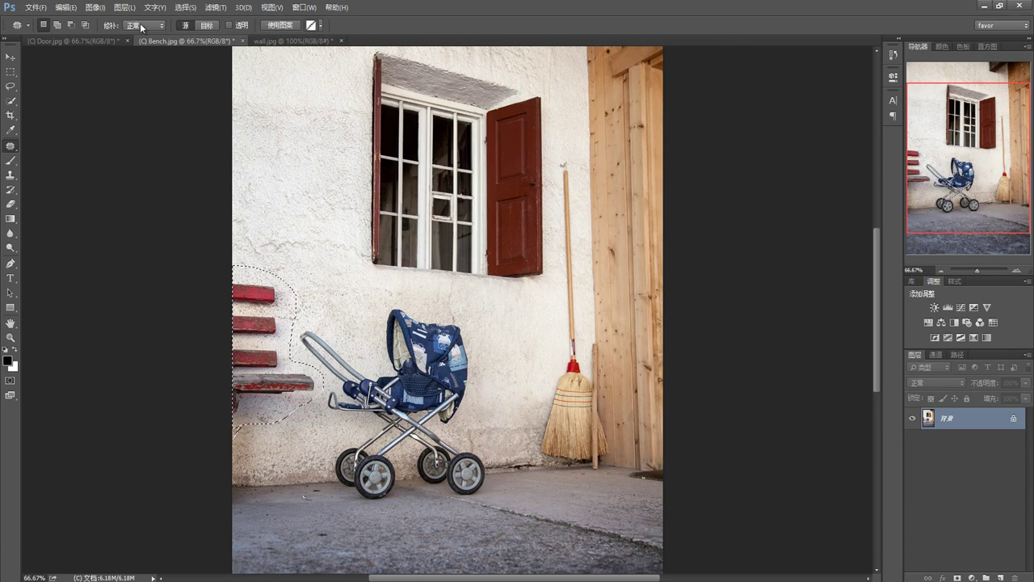
# Step: Try patching the selected bench with the plain wall above it in Normal (正常) Source (源) mode, and undo the patch
pyautogui.moveTo(258, 354); pyautogui.dragTo(253, 195)
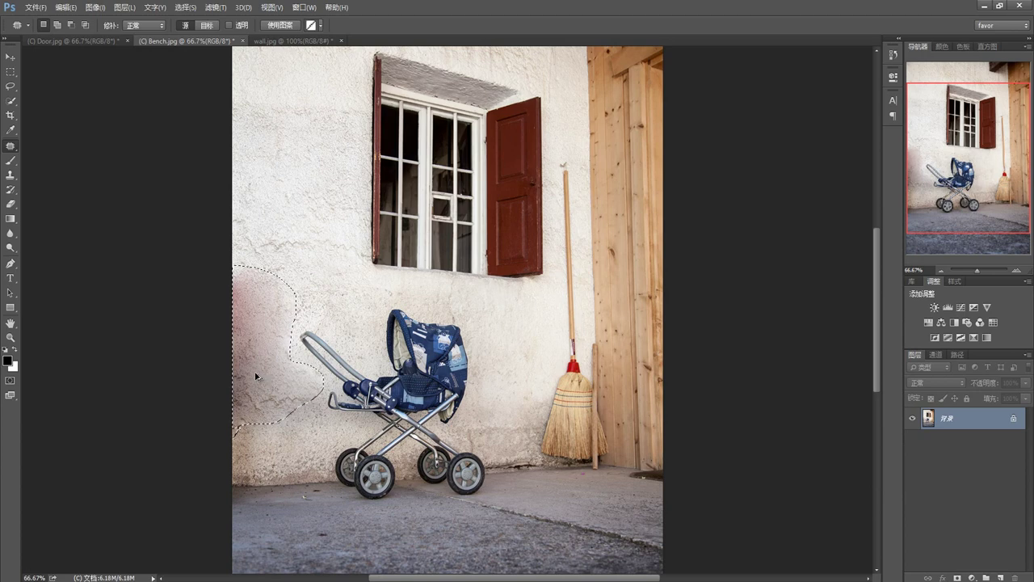
pyautogui.hotkey('ctrl', 'z')
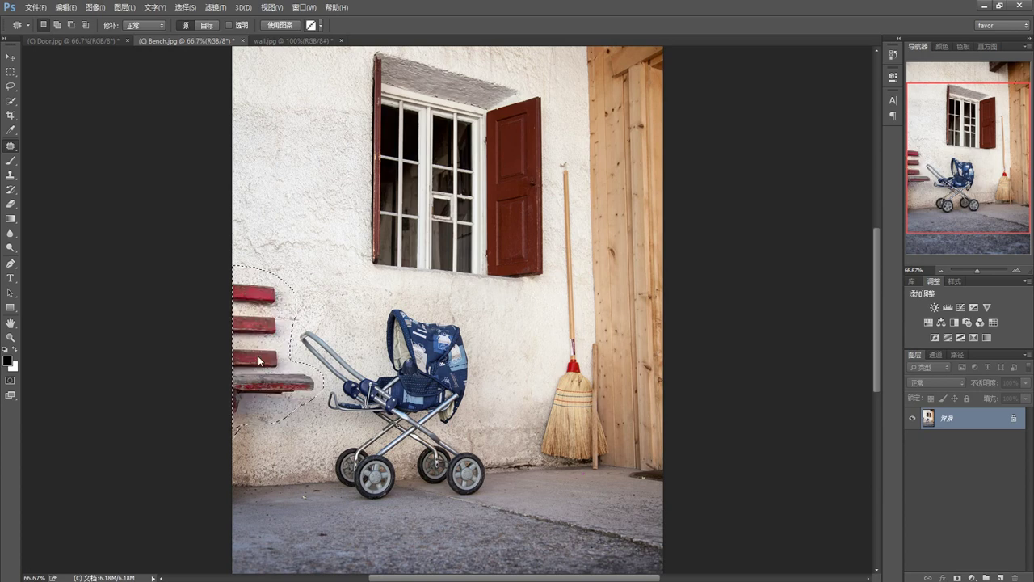
pyautogui.rightClick(259, 358)
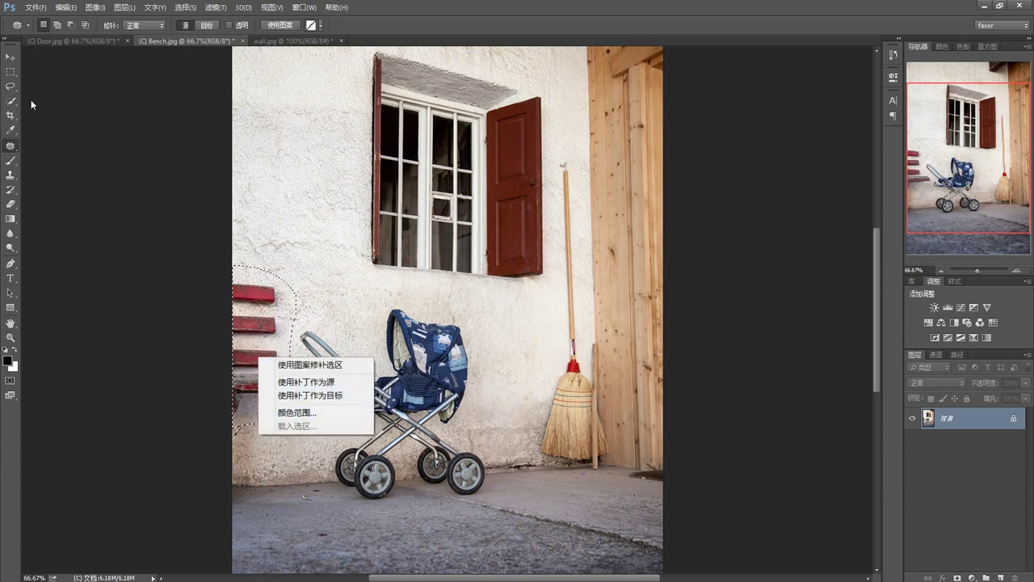
pyautogui.click(11, 74)
pyautogui.rightClick(261, 332)
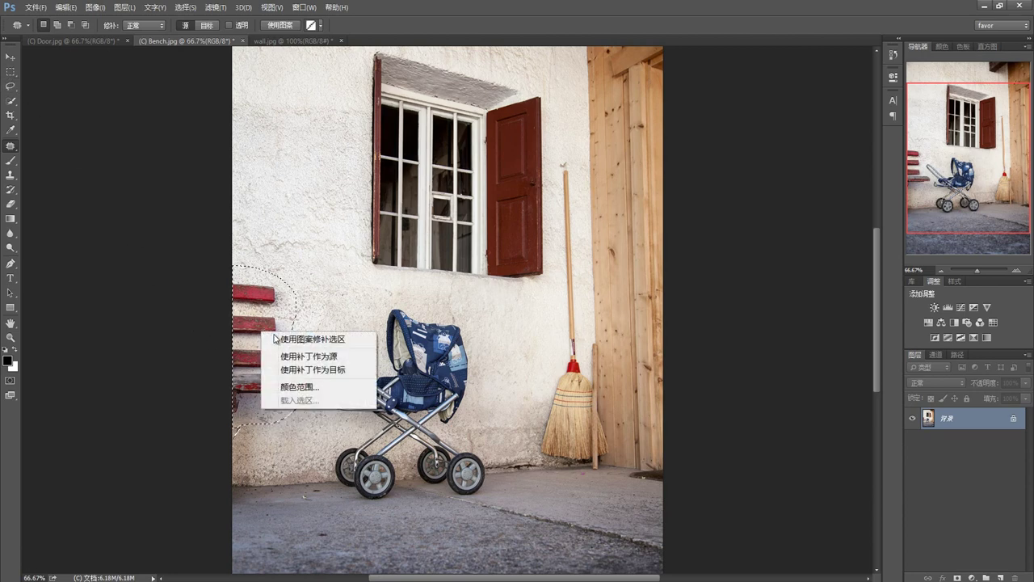
pyautogui.click(253, 322)
# Step: Fill the bench selection with Content-Aware (内容识别) to replace the bench with wall, and deselect
pyautogui.click(9, 73)
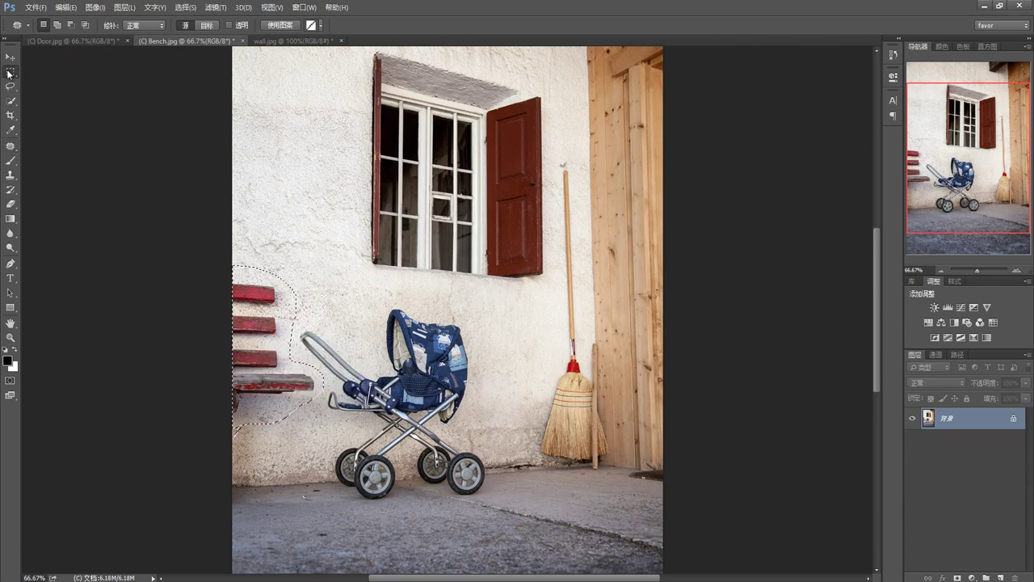
pyautogui.rightClick(276, 357)
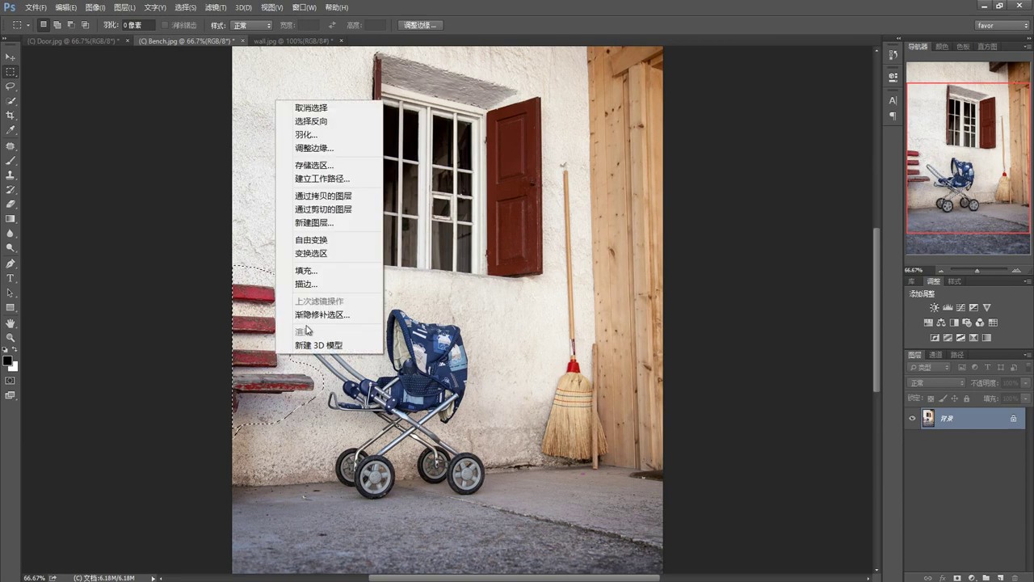
pyautogui.click(310, 274)
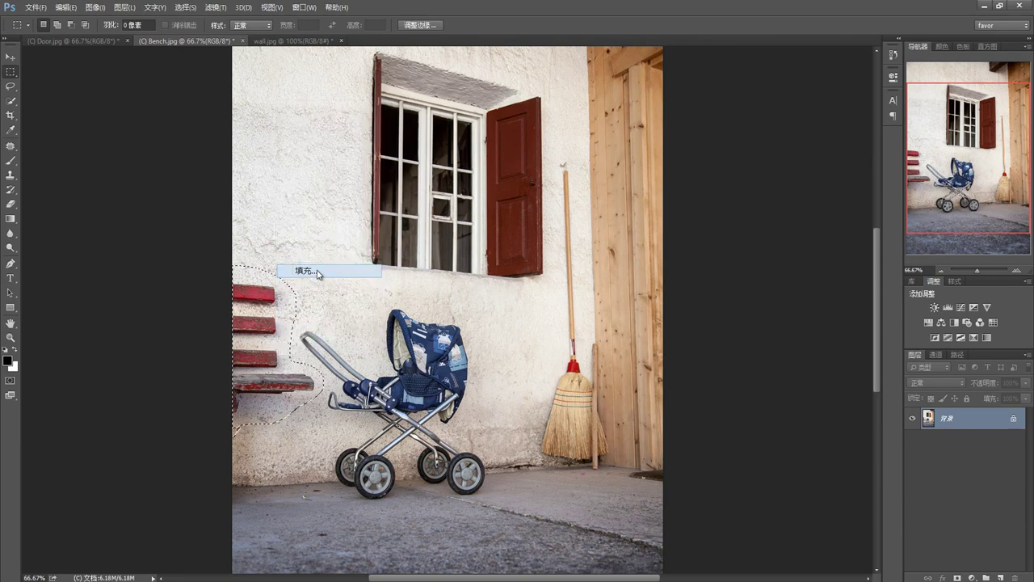
pyautogui.click(405, 184)
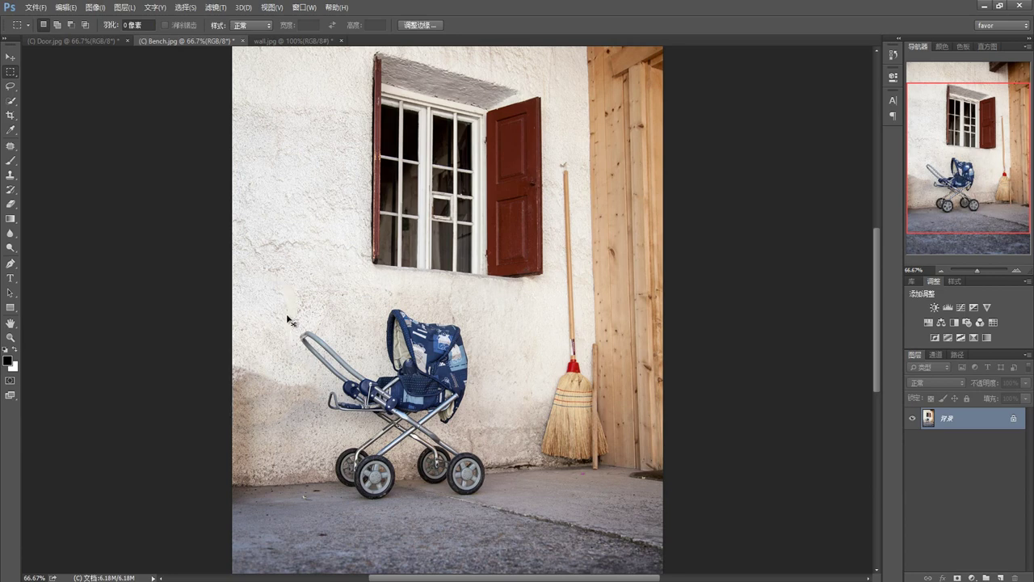
pyautogui.hotkey('ctrl', 'd')
# Step: Retouch the filled wall around the former bench's edge with the Spot Healing Brush at size 37 in Content-Aware (内容识别) type
pyautogui.rightClick(13, 147)
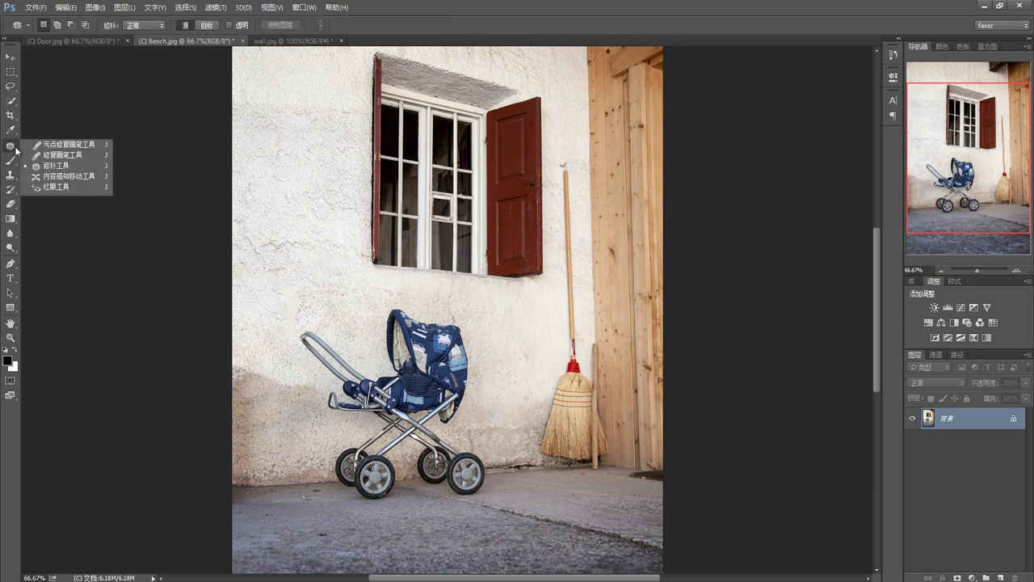
pyautogui.click(50, 146)
pyautogui.rightClick(274, 278)
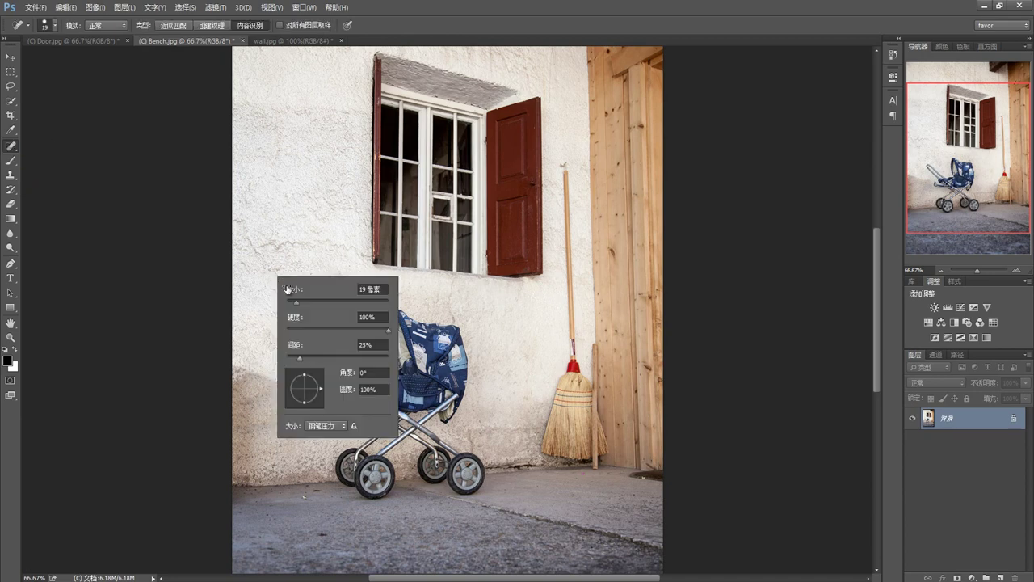
pyautogui.click(266, 270)
pyautogui.moveTo(266, 270)
pyautogui.mouseDown()
pyautogui.moveTo(296, 298)
pyautogui.moveTo(276, 355)
pyautogui.moveTo(293, 307)
pyautogui.moveTo(282, 336)
pyautogui.mouseUp()
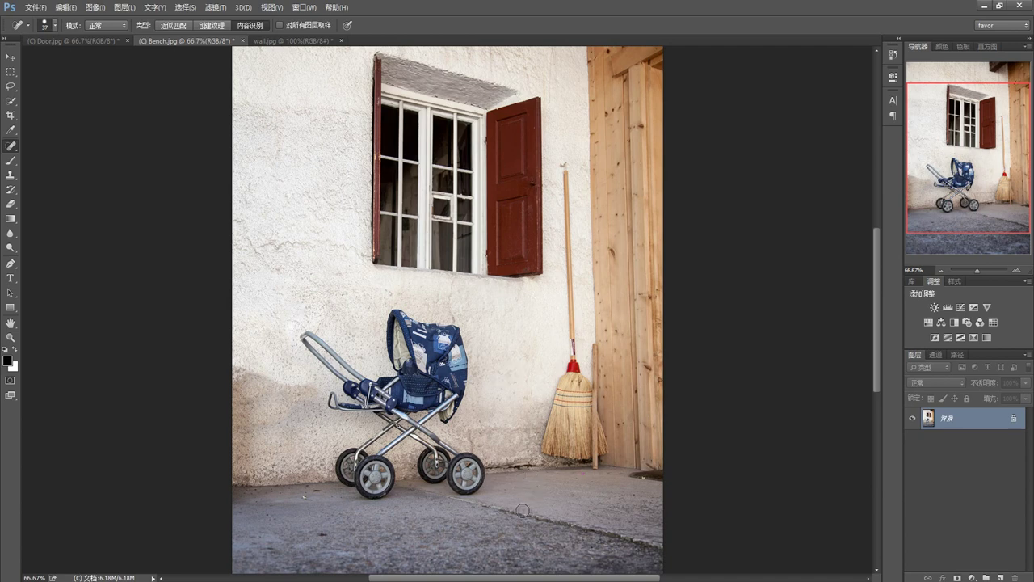
pyautogui.click(943, 271)
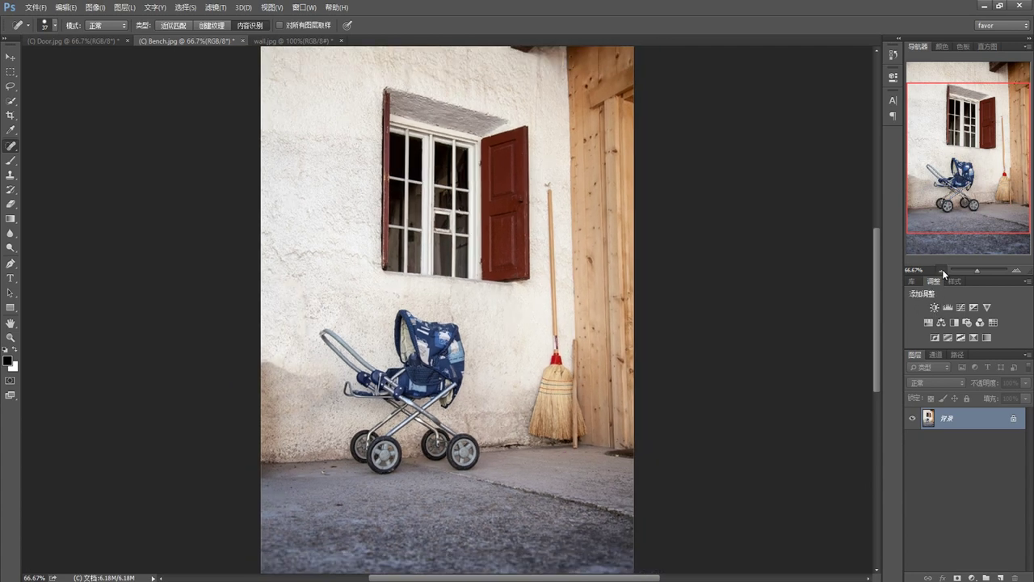